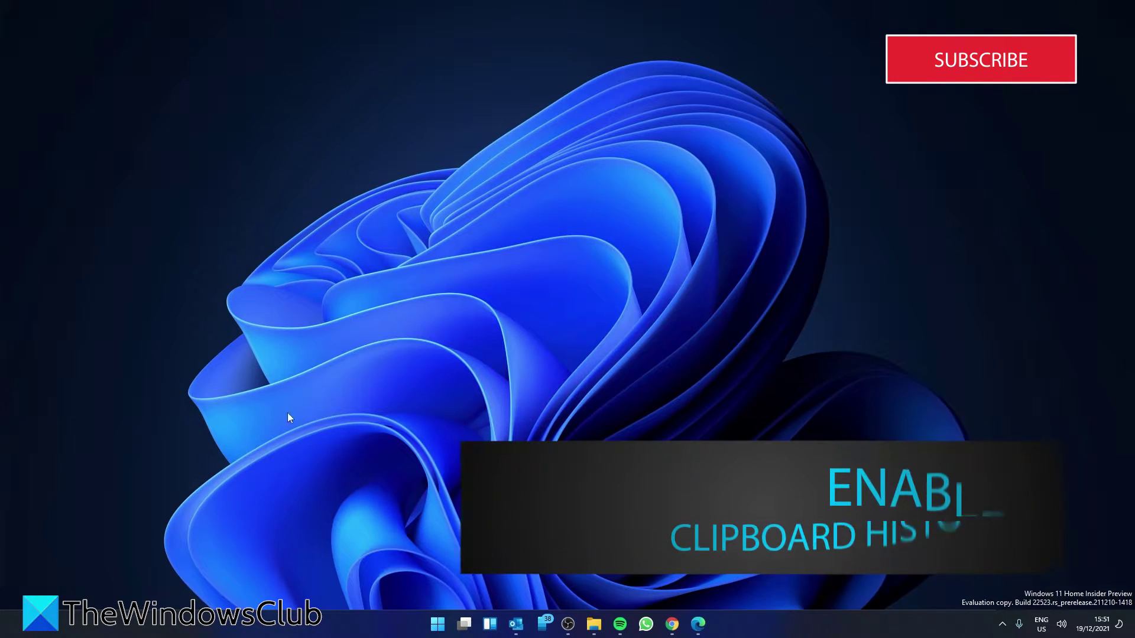
Step: Open Settings from Start and go to System > Clipboard, with Clipboard history on
click(437, 624)
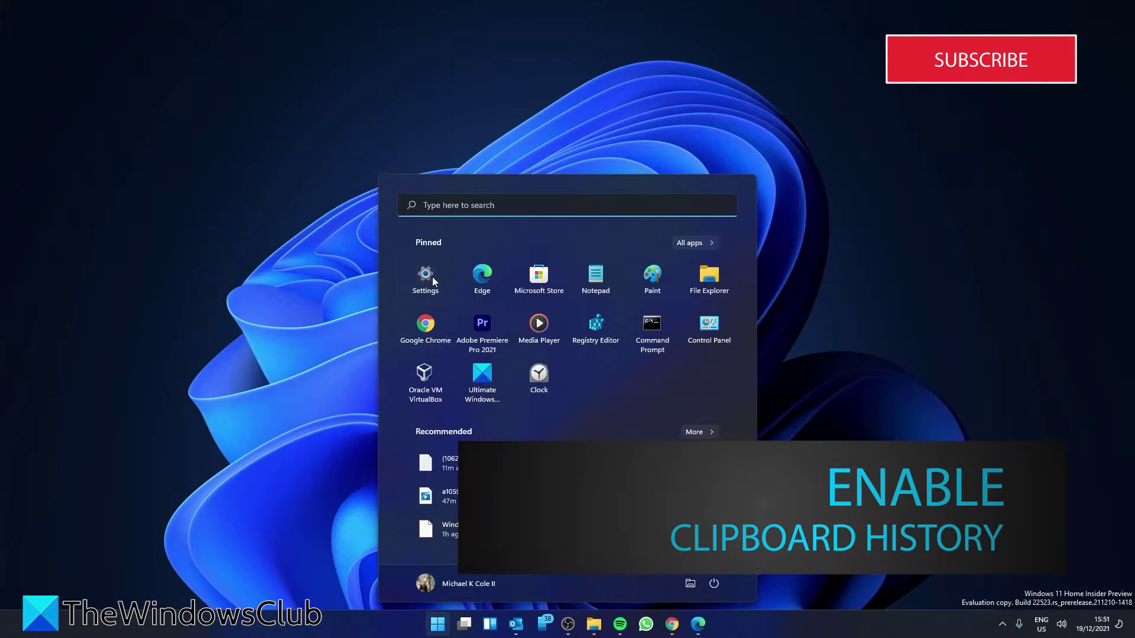
click(432, 277)
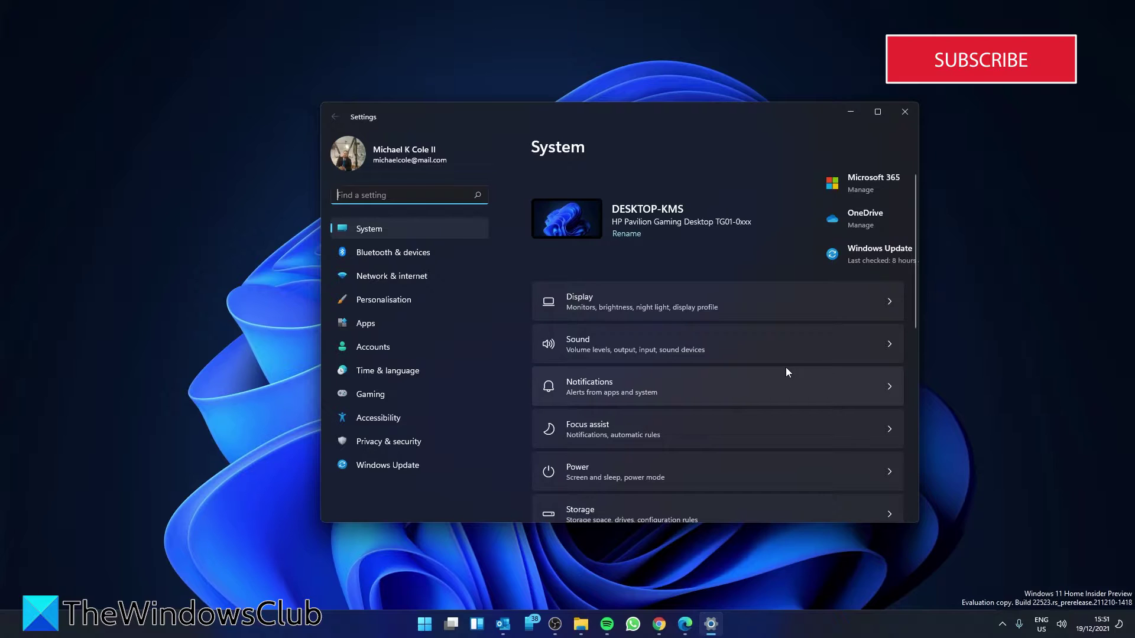
scroll(785, 367, down, 7)
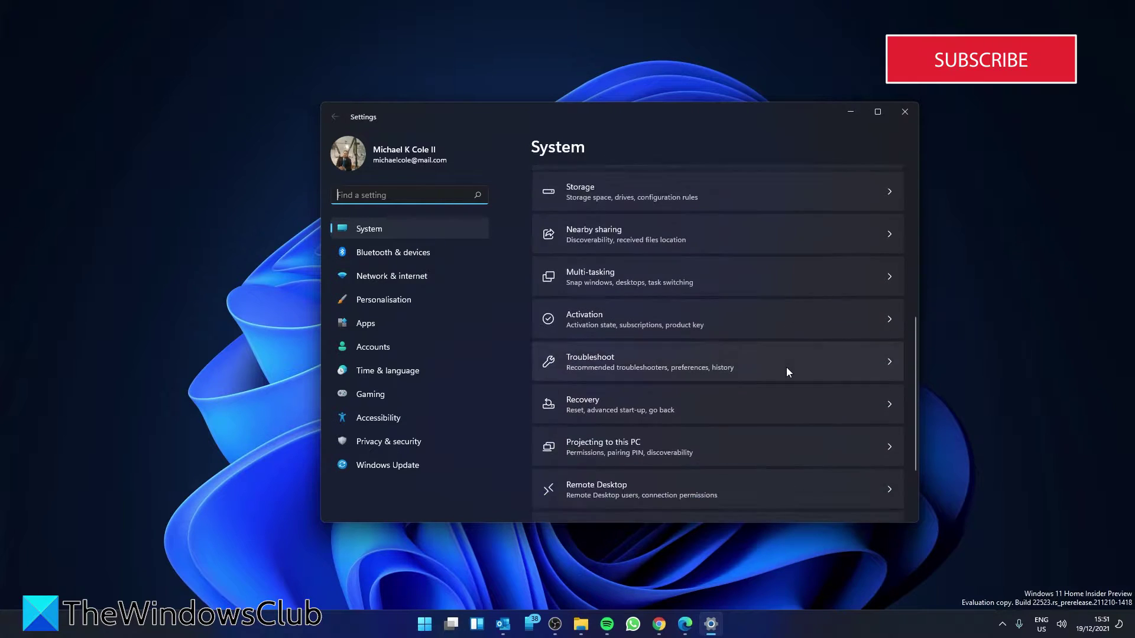
click(889, 436)
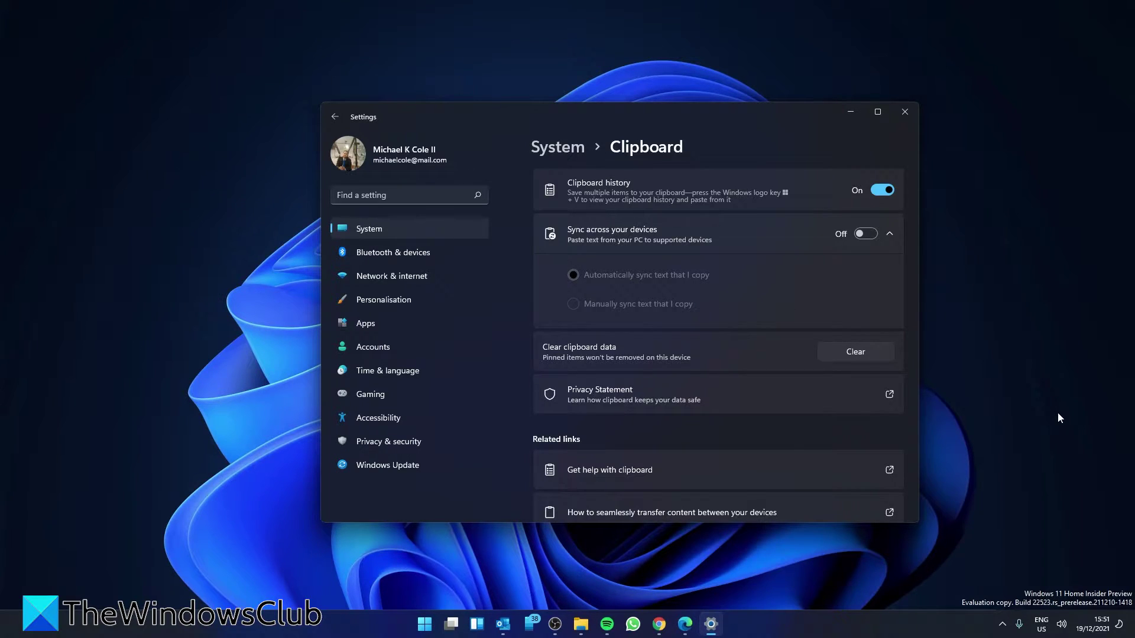
Step: Preview clipboard history with Win+V, turn on Sync across your devices, and clear clipboard data
key(super+v)
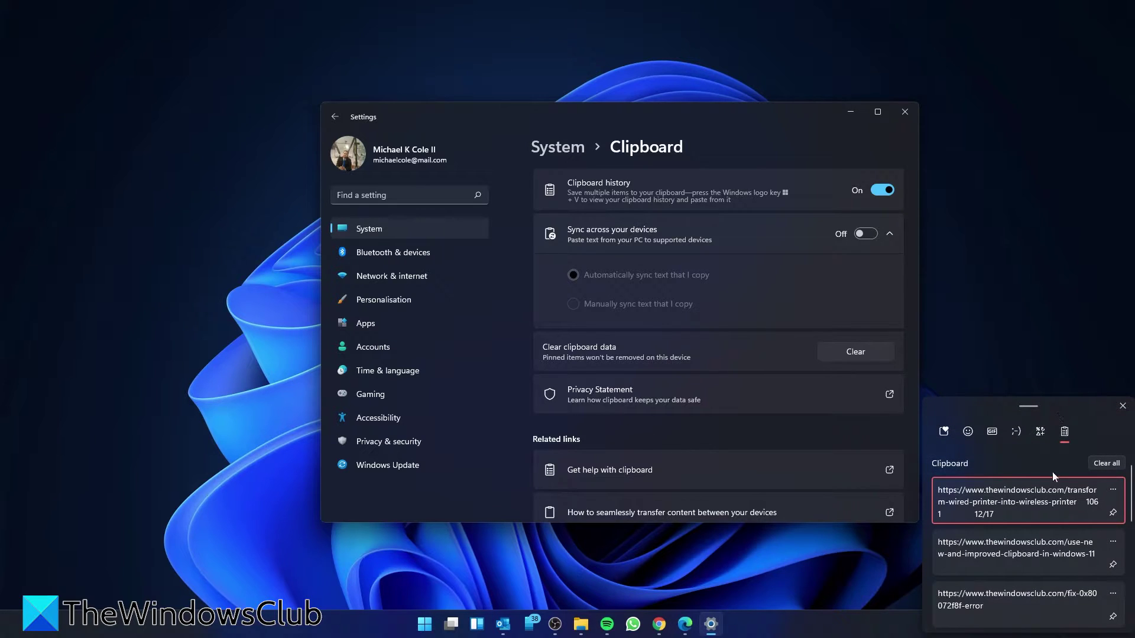
click(866, 234)
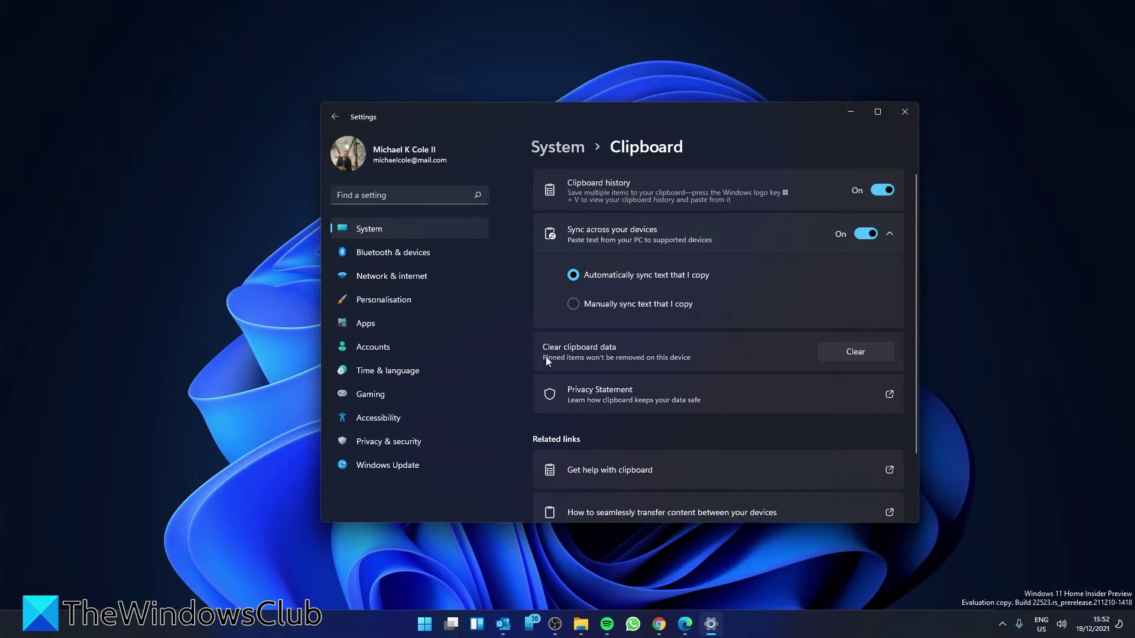
click(845, 352)
Step: Collapse the sync options, then check the single copied photo in the Win+V history and close it
click(889, 233)
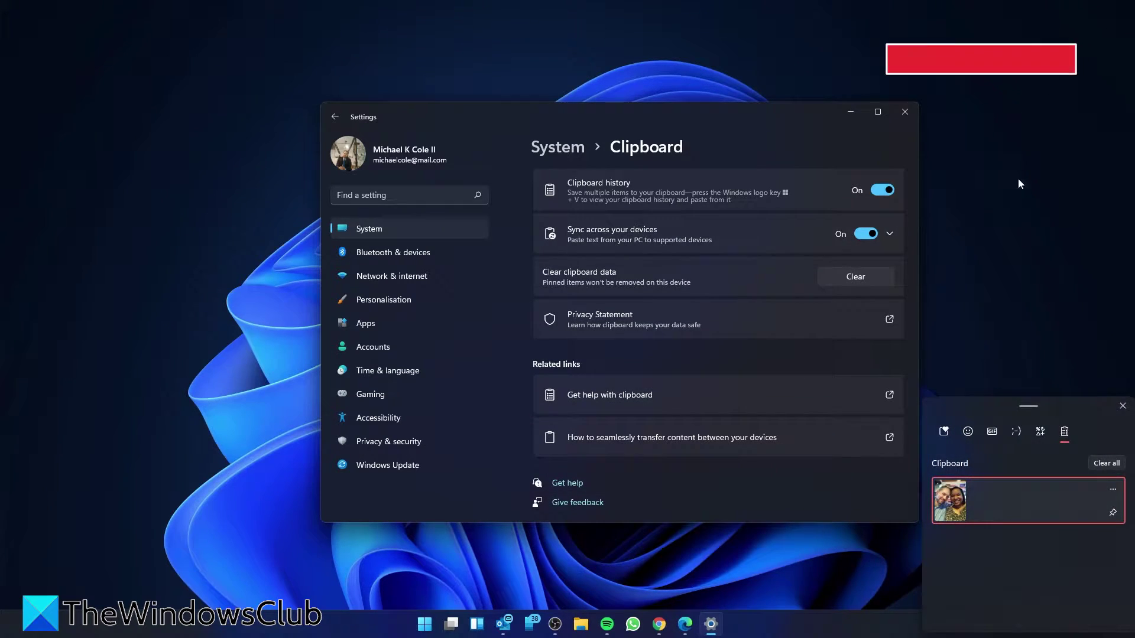
click(1028, 213)
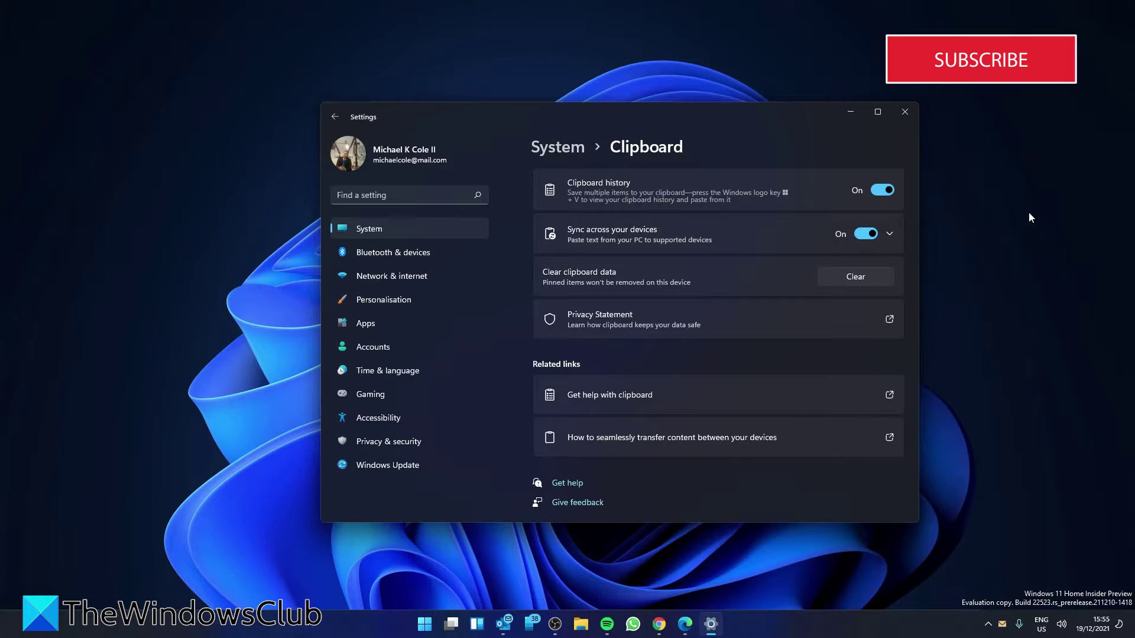
key(super+v)
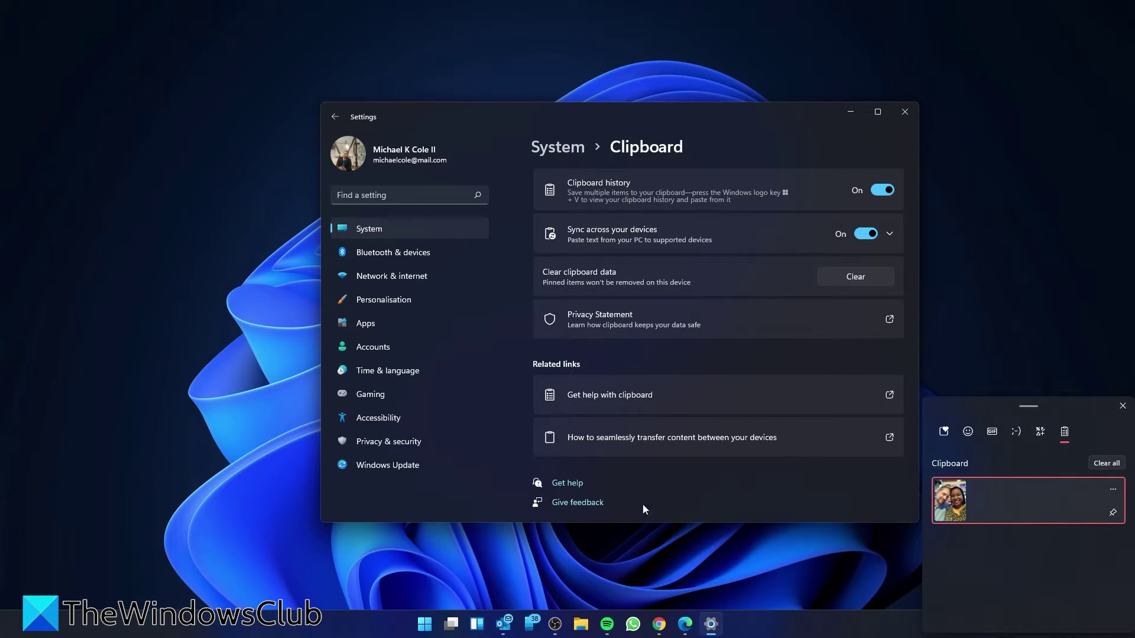
click(421, 631)
click(422, 631)
Step: Paste the copied photo into a new Paint canvas, crop it to 721 × 961px, and close Paint
click(650, 282)
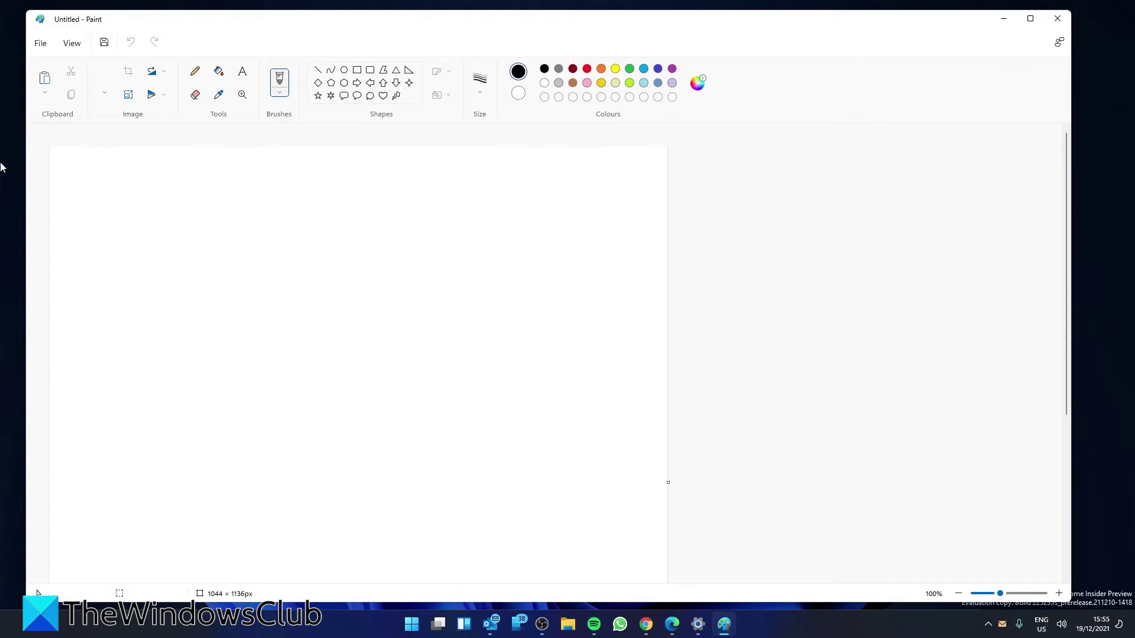
click(46, 96)
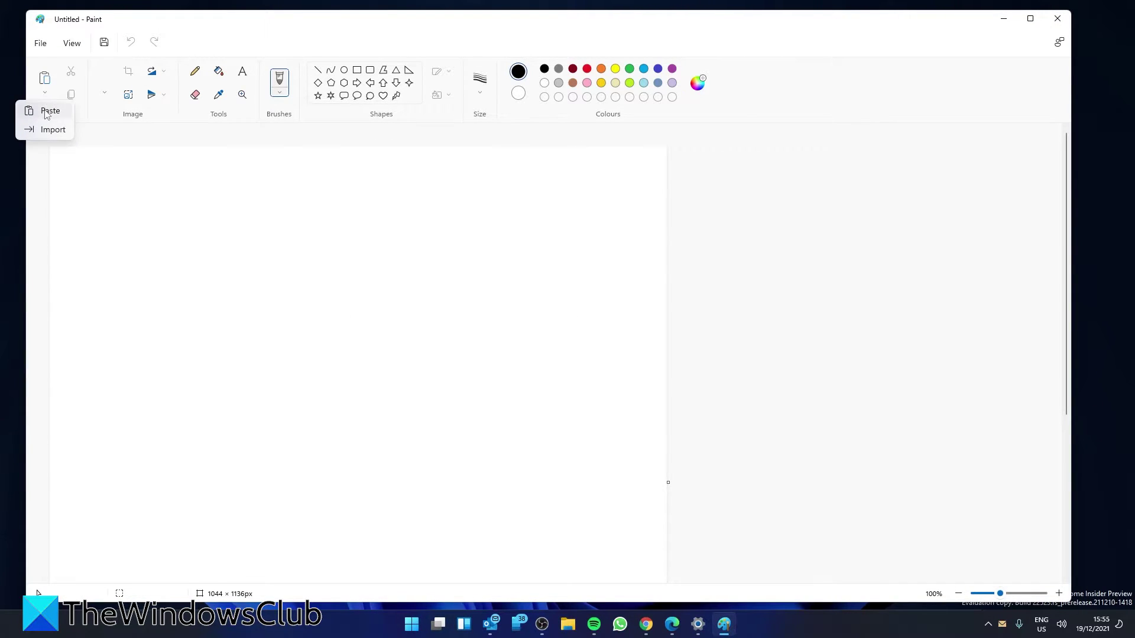
click(47, 113)
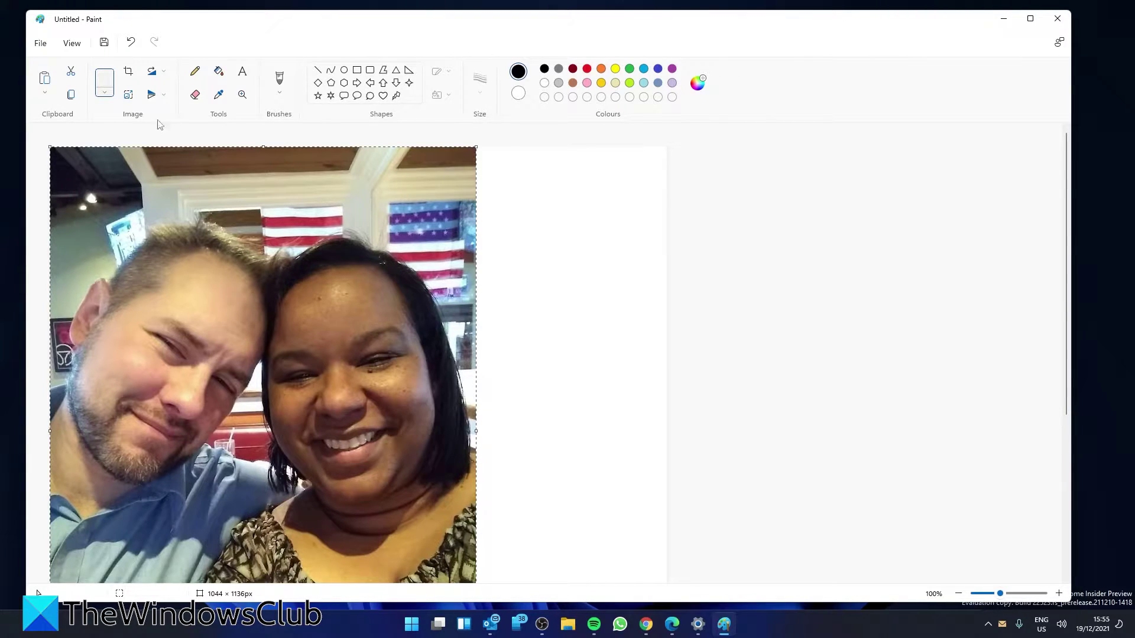
click(128, 71)
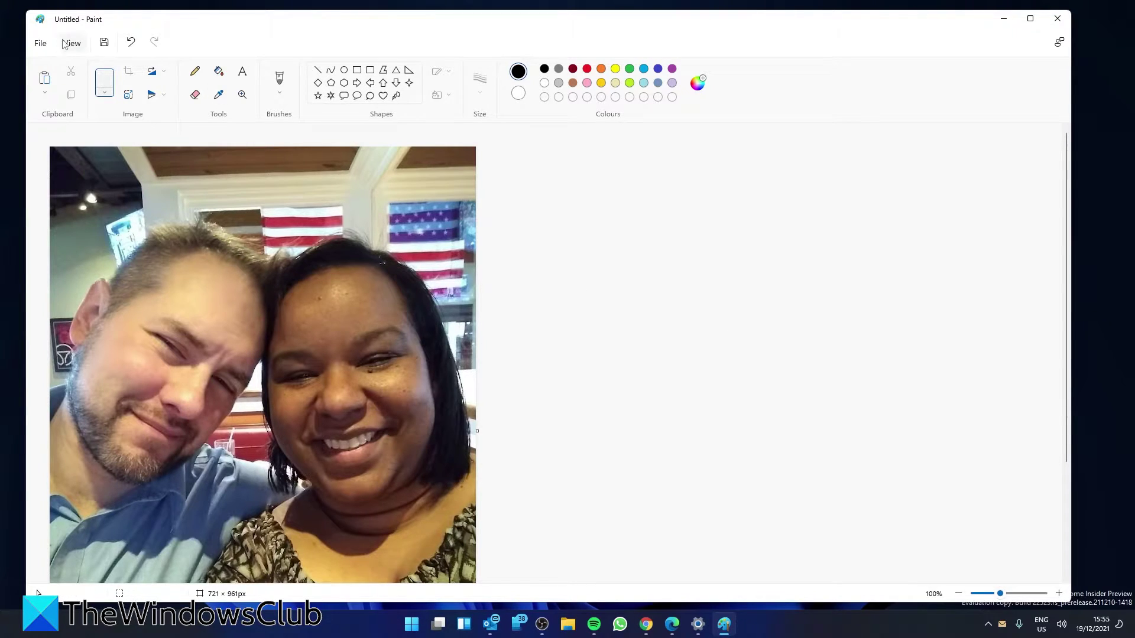
click(40, 44)
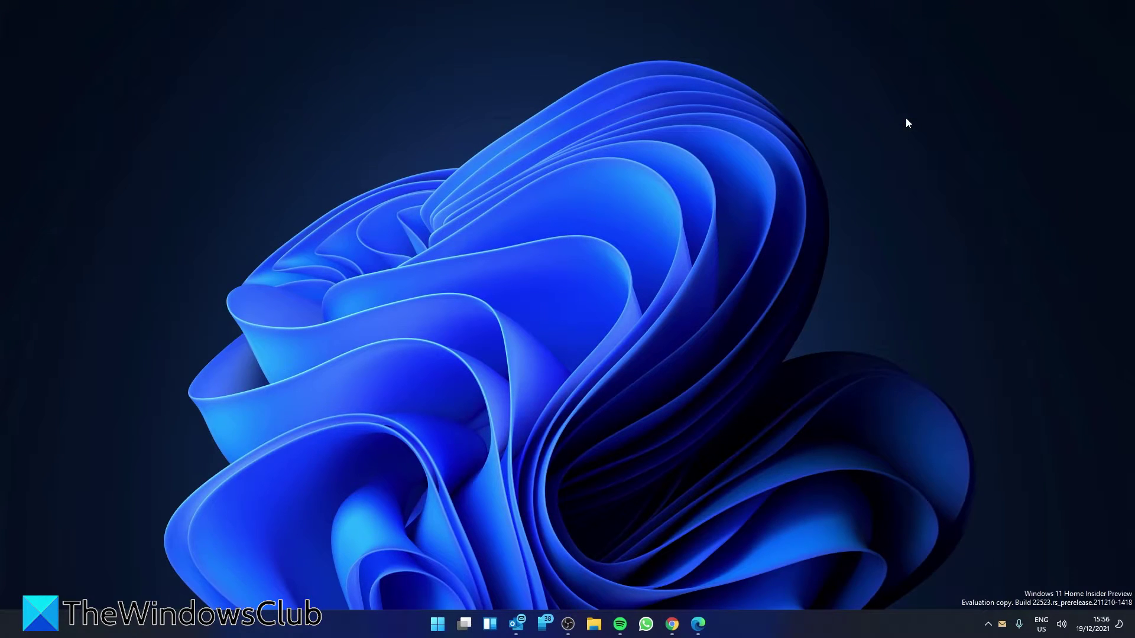
Step: Bring up the Win+V clipboard panel over the desktop, showing the single copied photo
key(super+v)
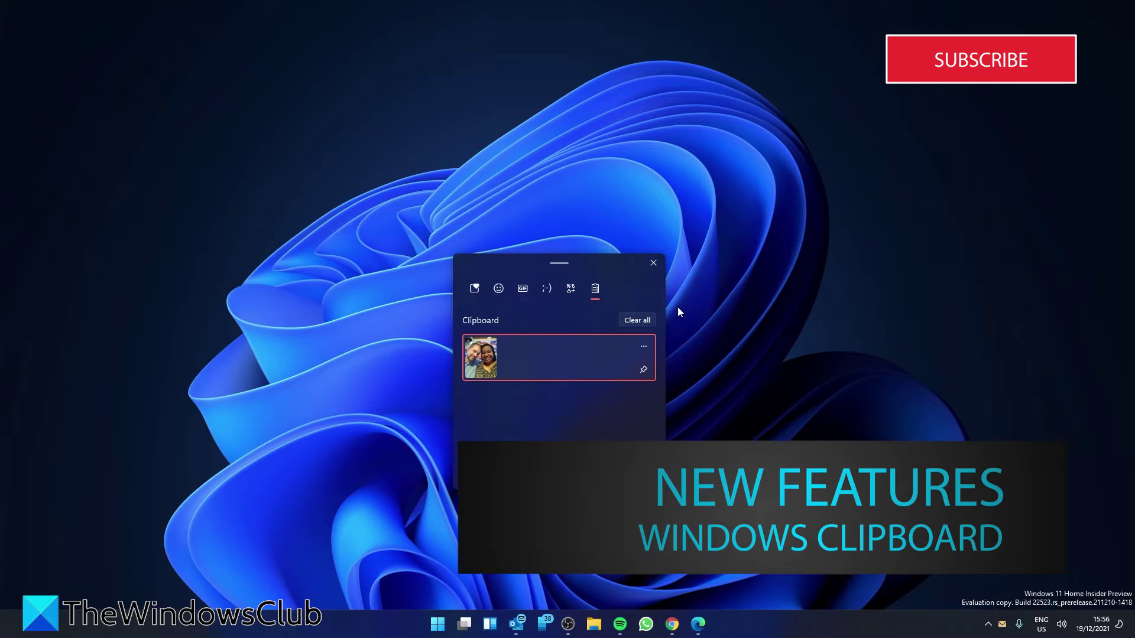
Step: Switch the panel to GIFs and browse the trending GIFs
click(520, 287)
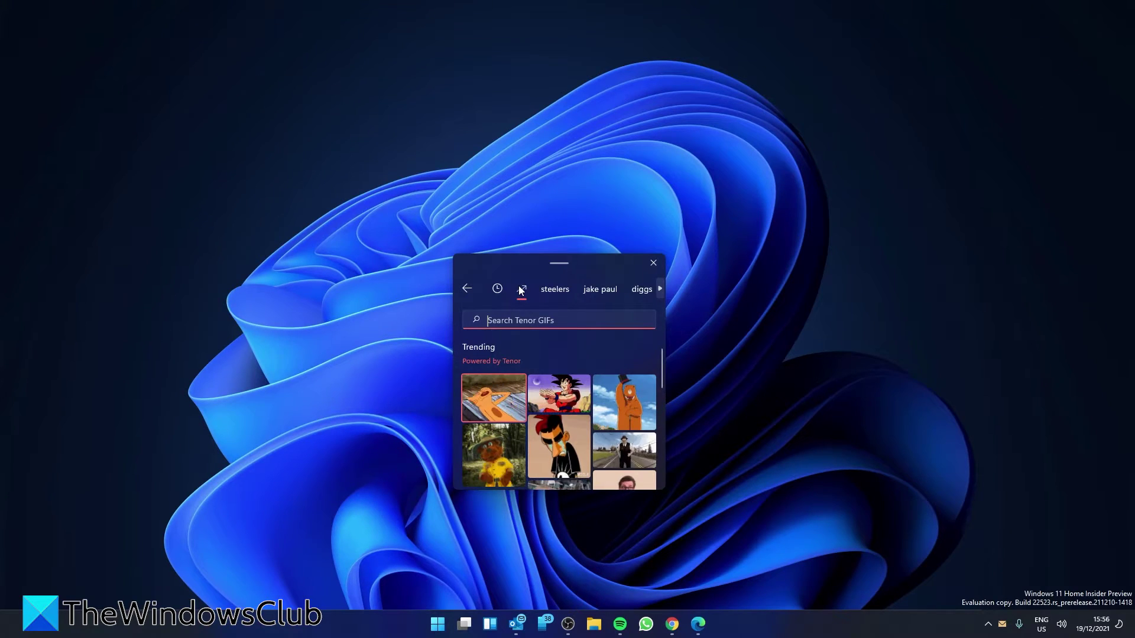
scroll(587, 388, down, 1)
scroll(588, 389, down, 5)
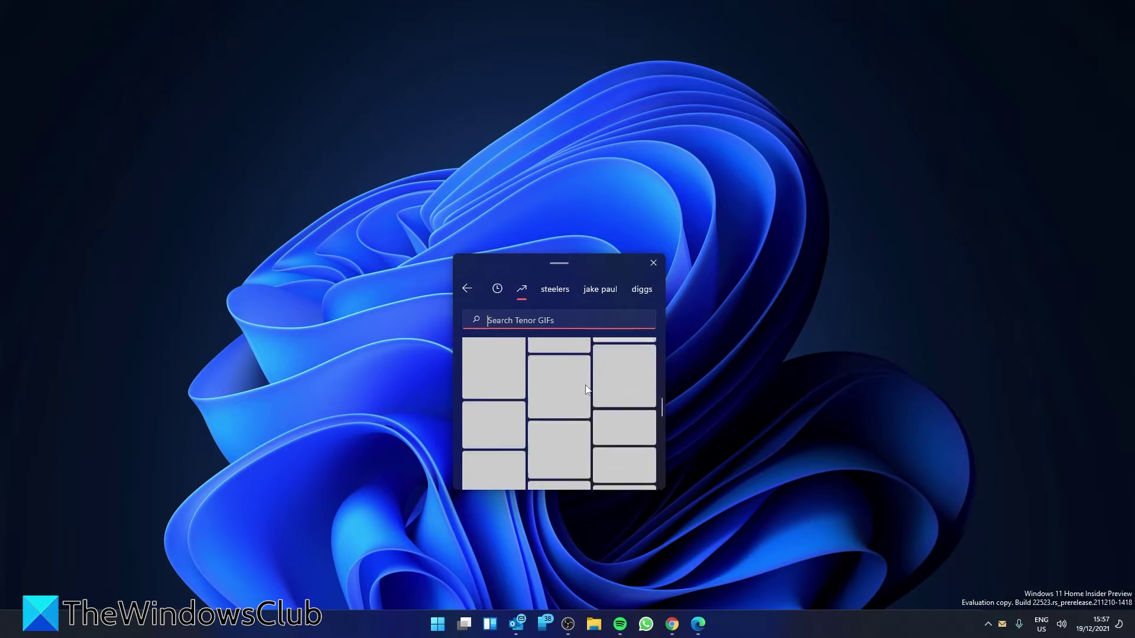
scroll(588, 388, down, 3)
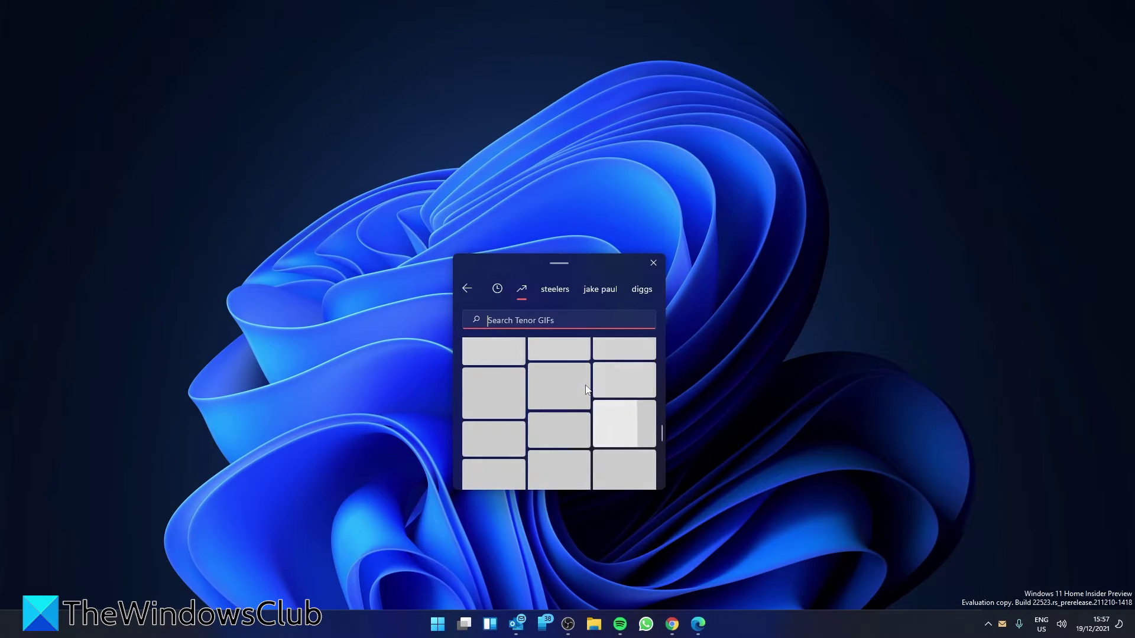
scroll(586, 389, up, 9)
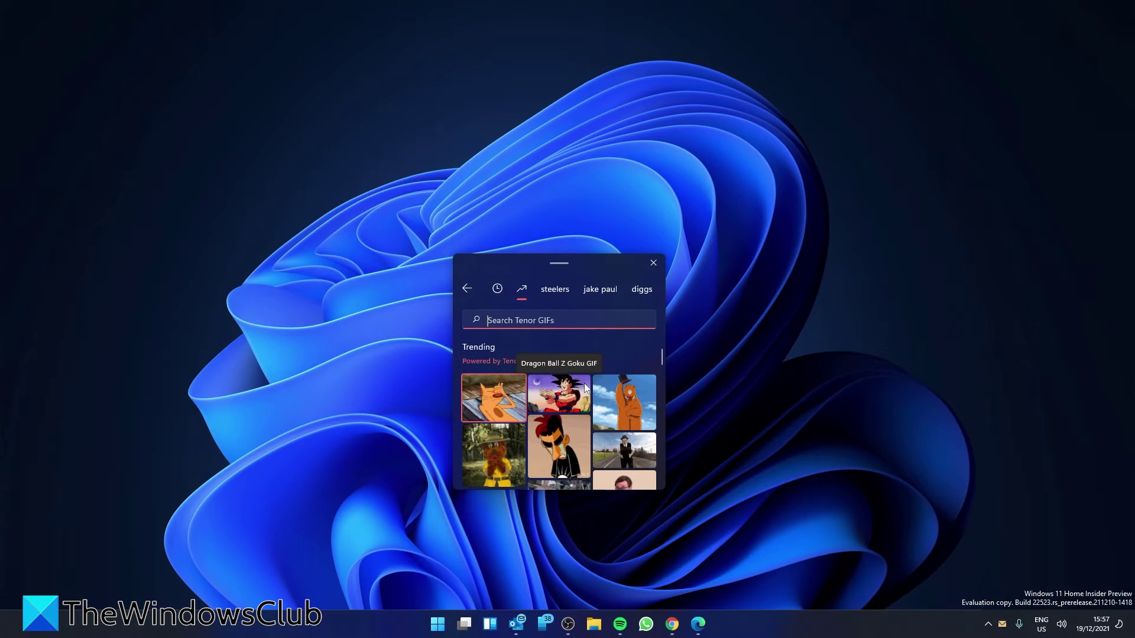
Step: Search Tenor GIFs for 'laughing' and scroll through the results
text(laughing)
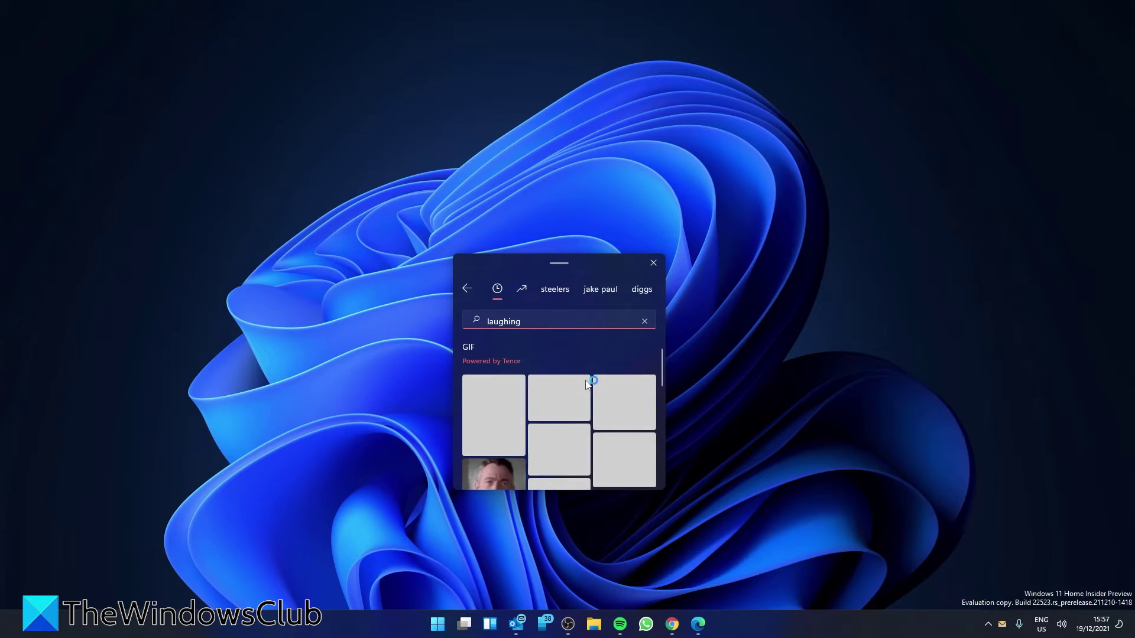
scroll(589, 383, down, 1)
scroll(588, 382, down, 1)
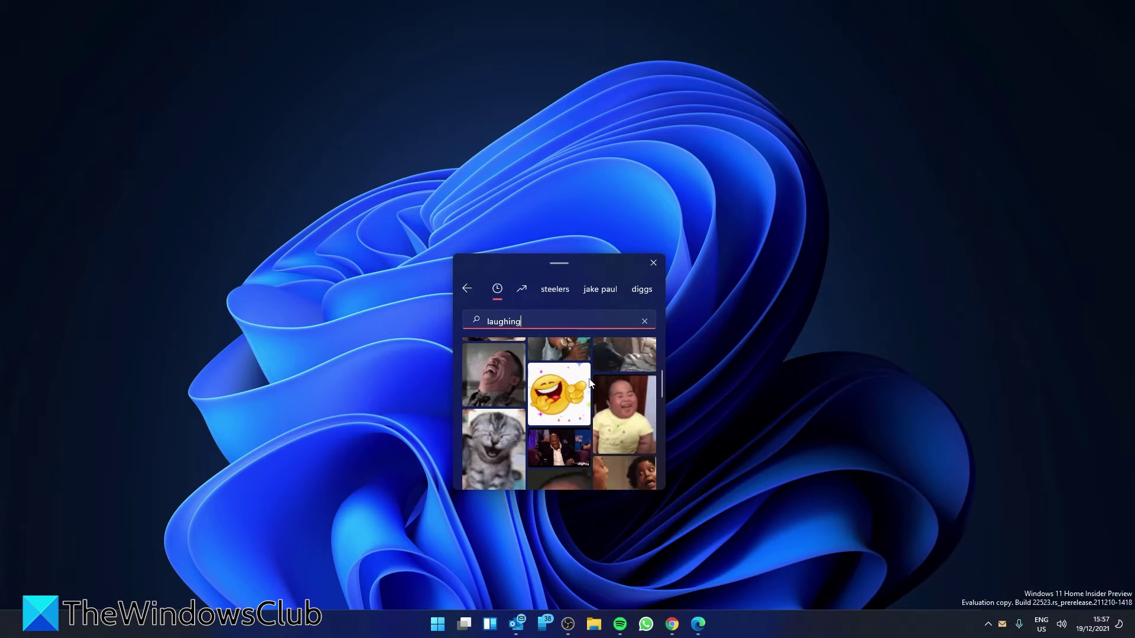
Step: Return to the panel home, open the full emoji picker, and scroll from faces down to animals
click(467, 288)
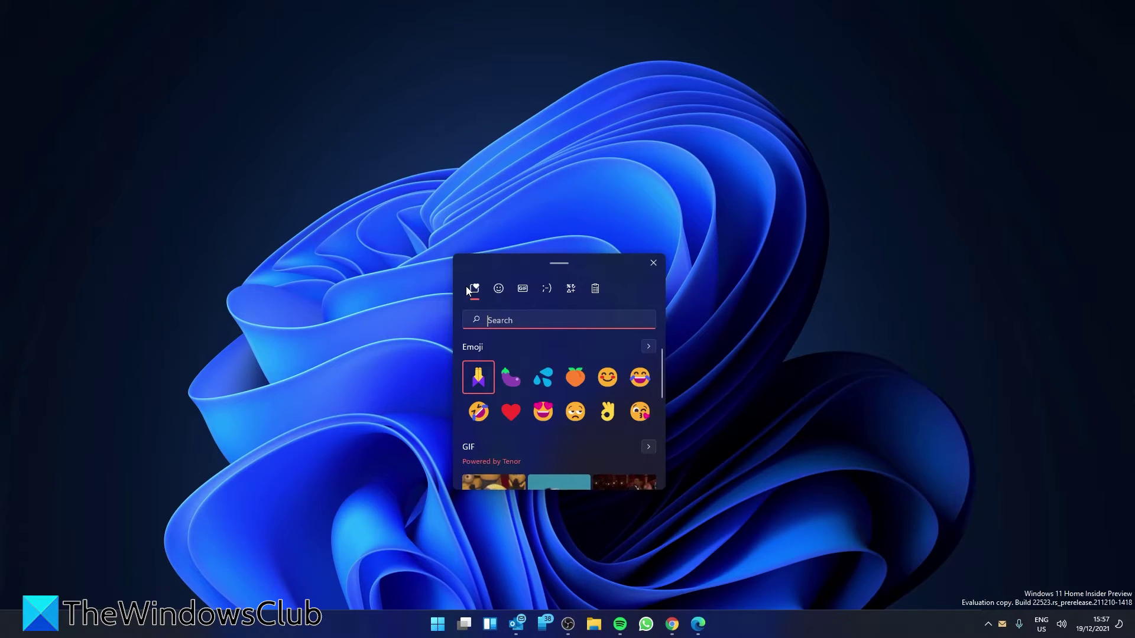
click(498, 290)
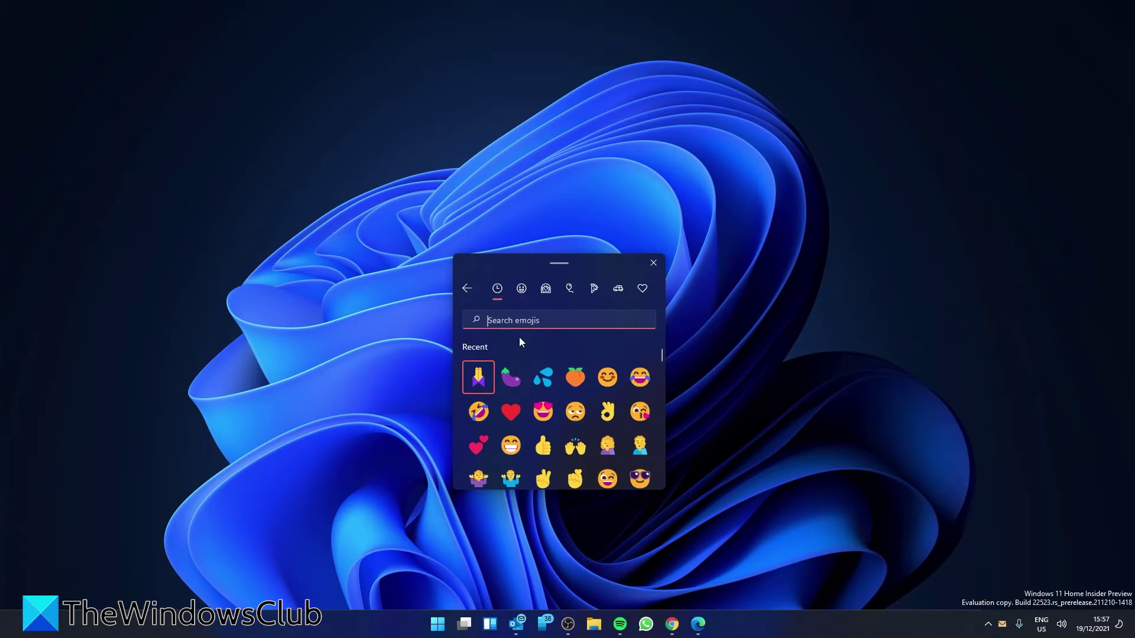
scroll(552, 387, down, 3)
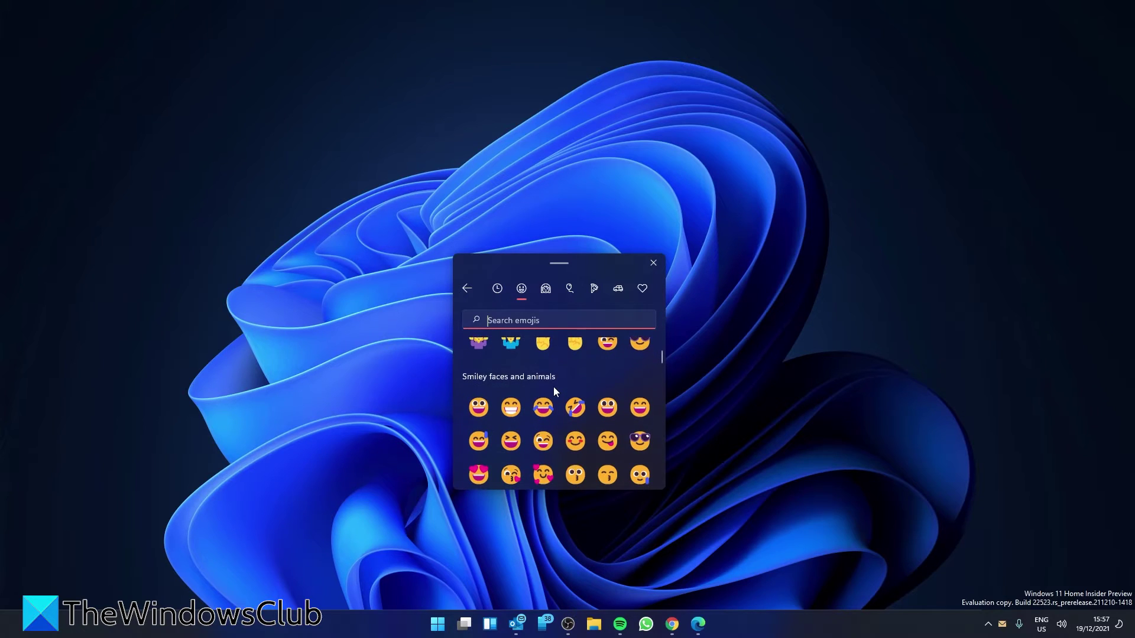
scroll(553, 386, down, 5)
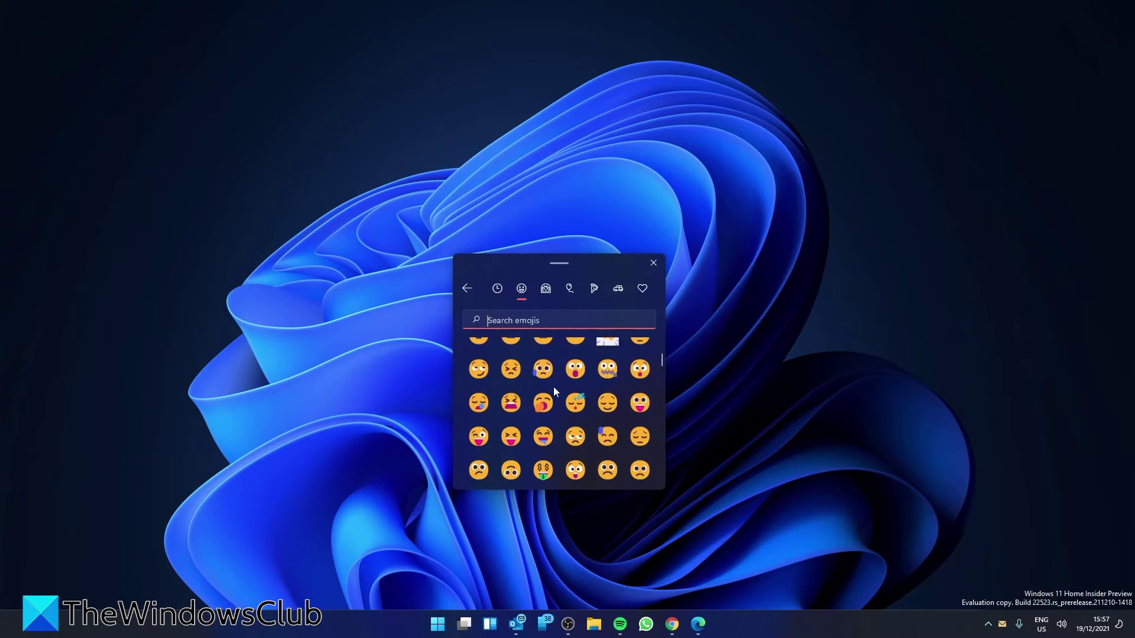
scroll(553, 387, down, 5)
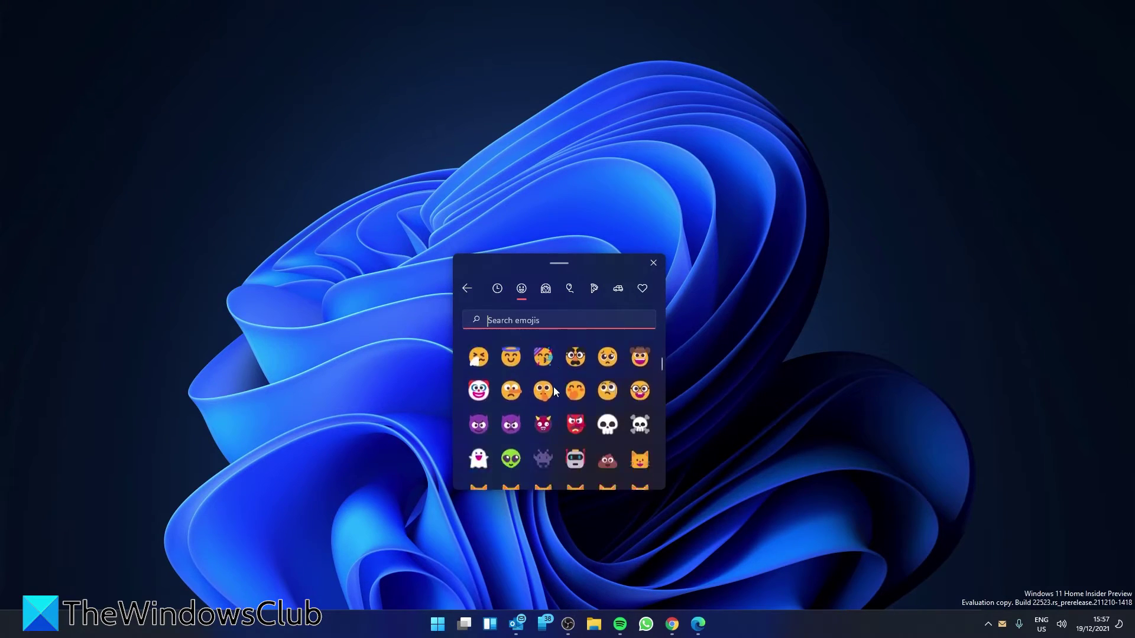
scroll(554, 386, down, 5)
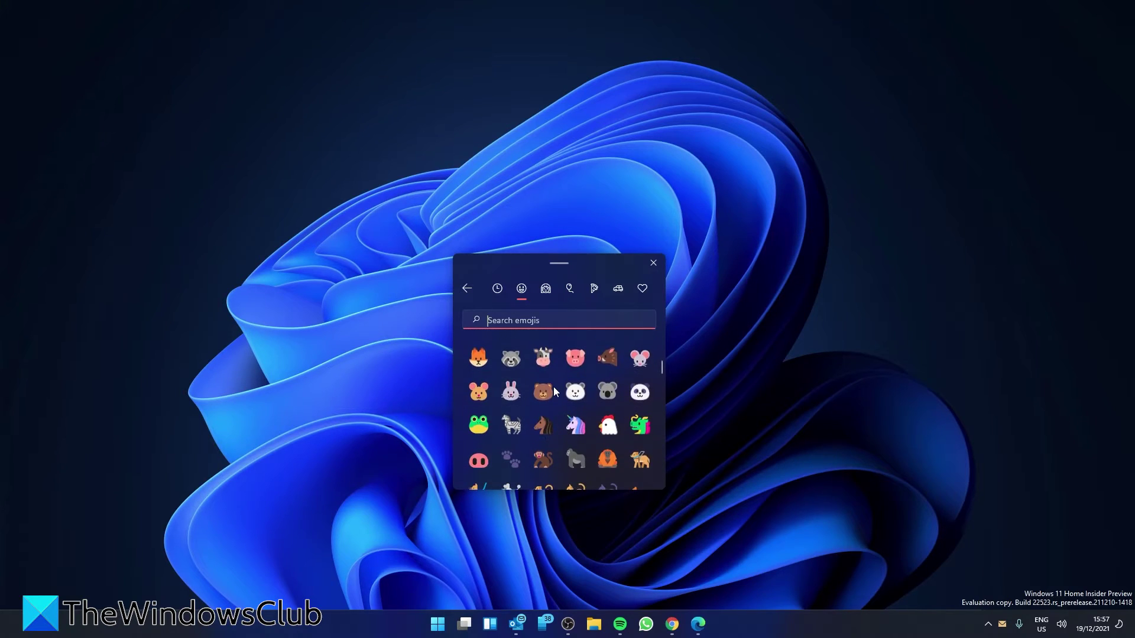
scroll(553, 386, down, 2)
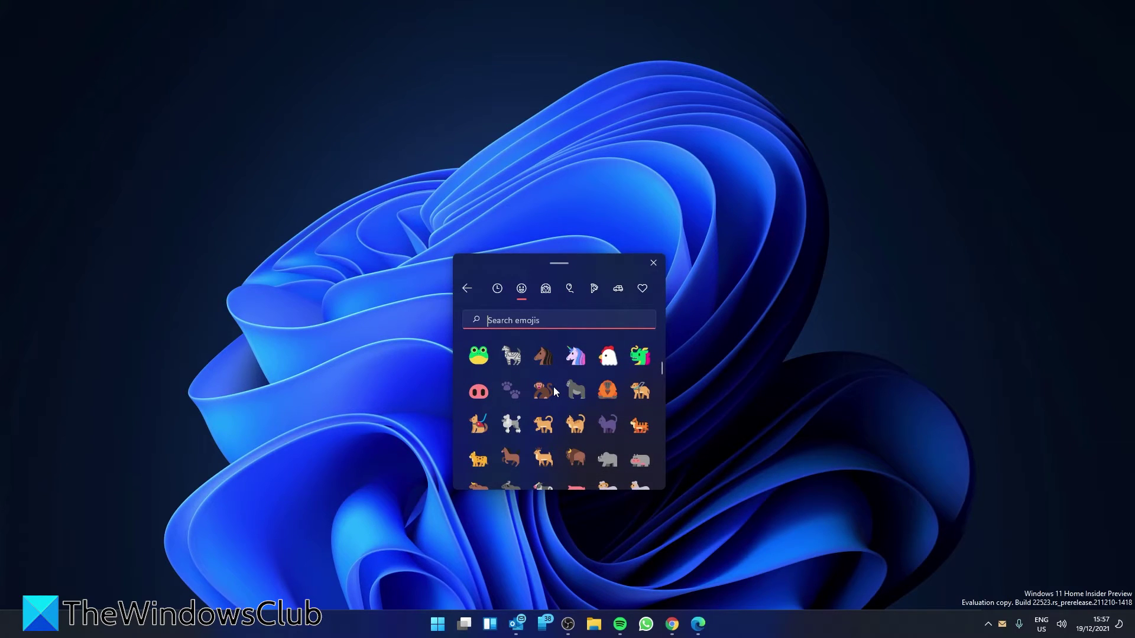
scroll(573, 383, down, 3)
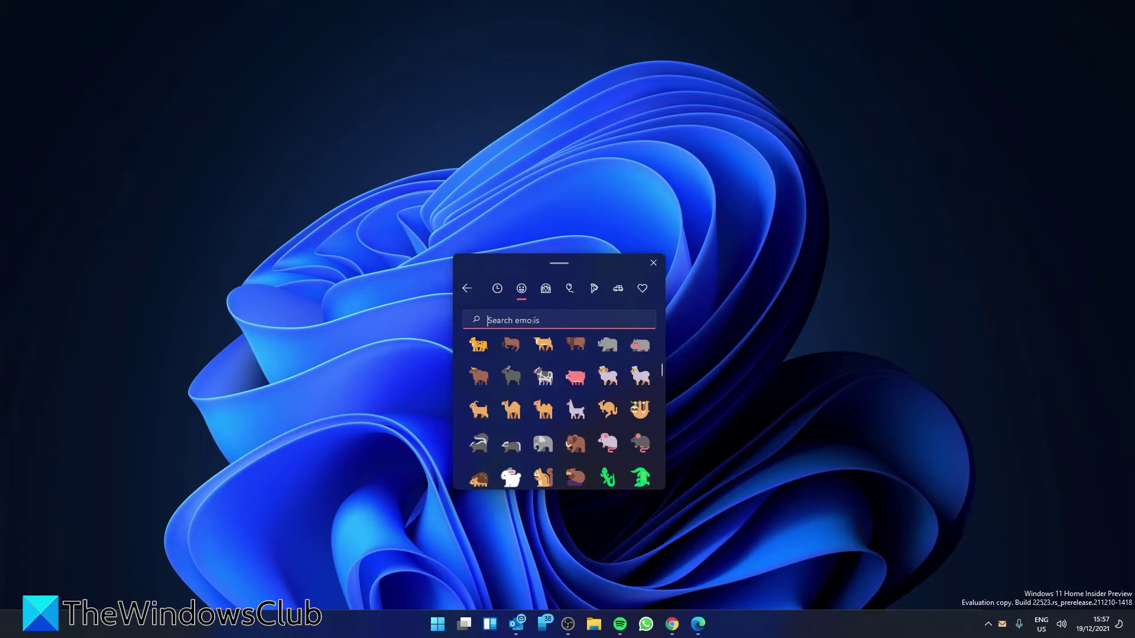
Step: Search emojis for 'us flag', then 'rocke' to find the rocket emoji, and close the panel
text(us)
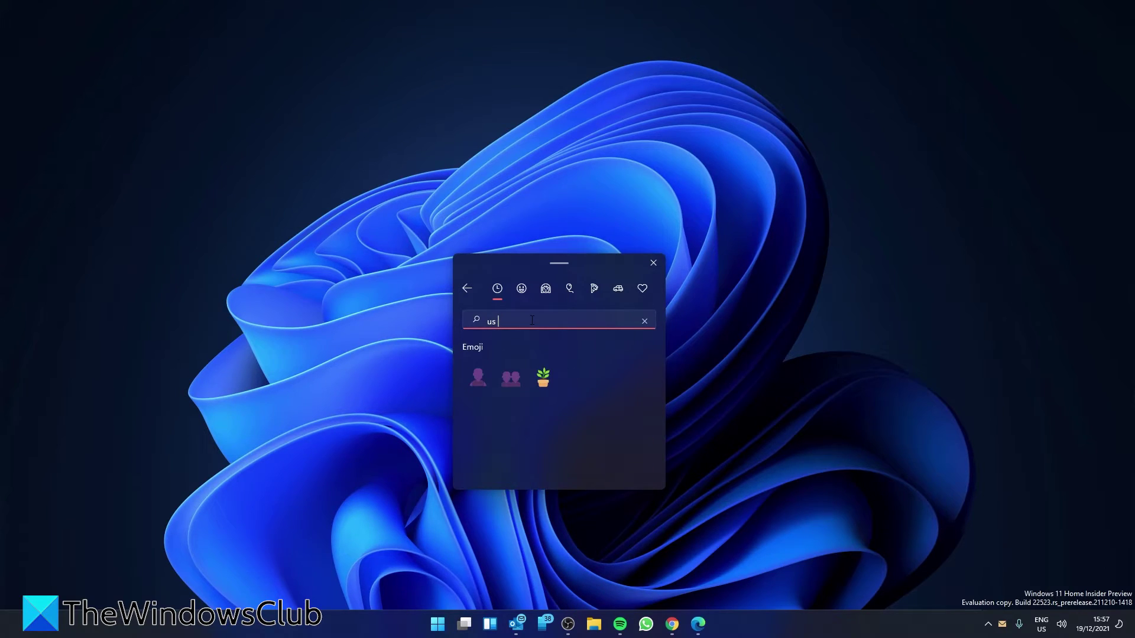
text( flag)
key(BackSpace)
key(BackSpace)
key(BackSpace)
key(BackSpace)
key(BackSpace)
key(BackSpace)
key(BackSpace)
text(rocket)
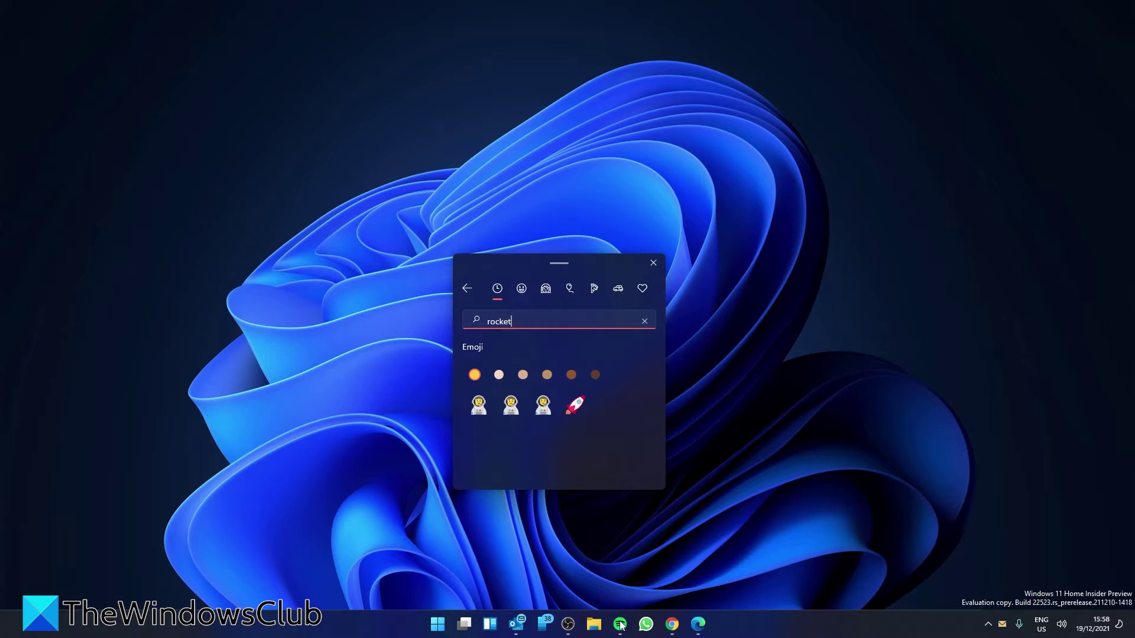
key(Escape)
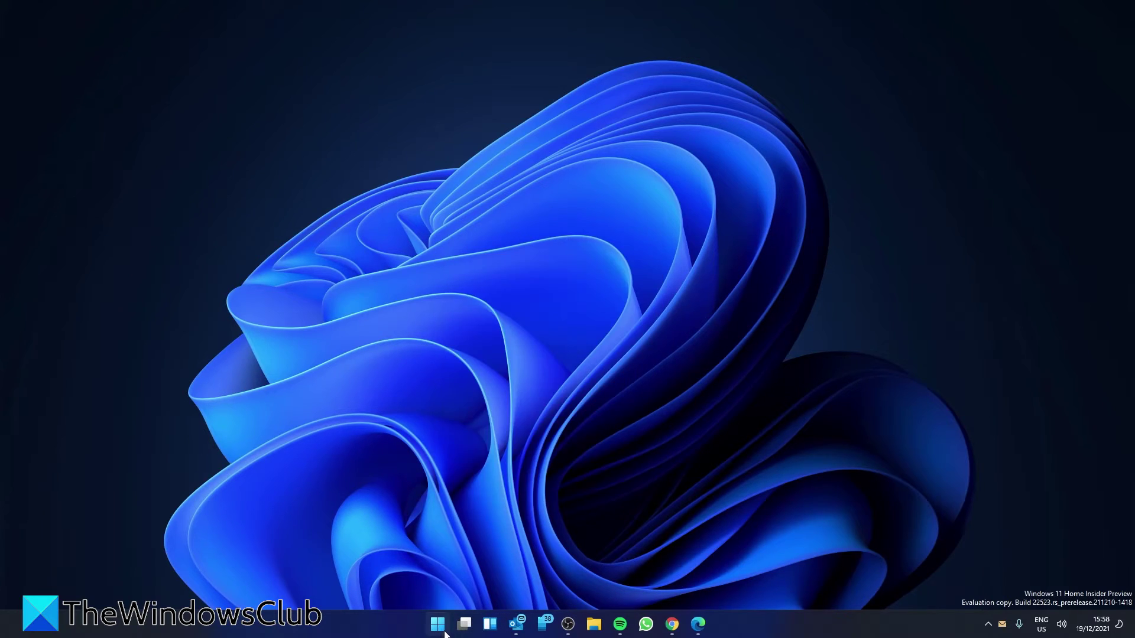
Step: Start a new Notepad document and bring up the Win+V panel over it
click(437, 623)
click(587, 282)
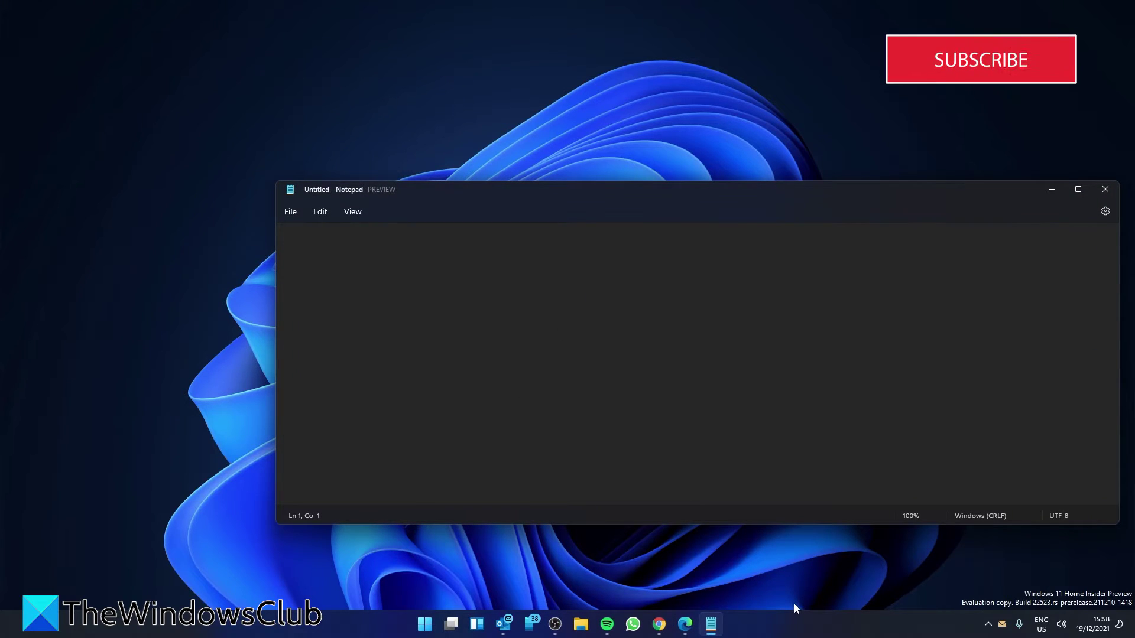
key(super+v)
Step: Insert a grinning emoji and seven thumbs-up emoji, then show the Kaomoji collection
click(332, 280)
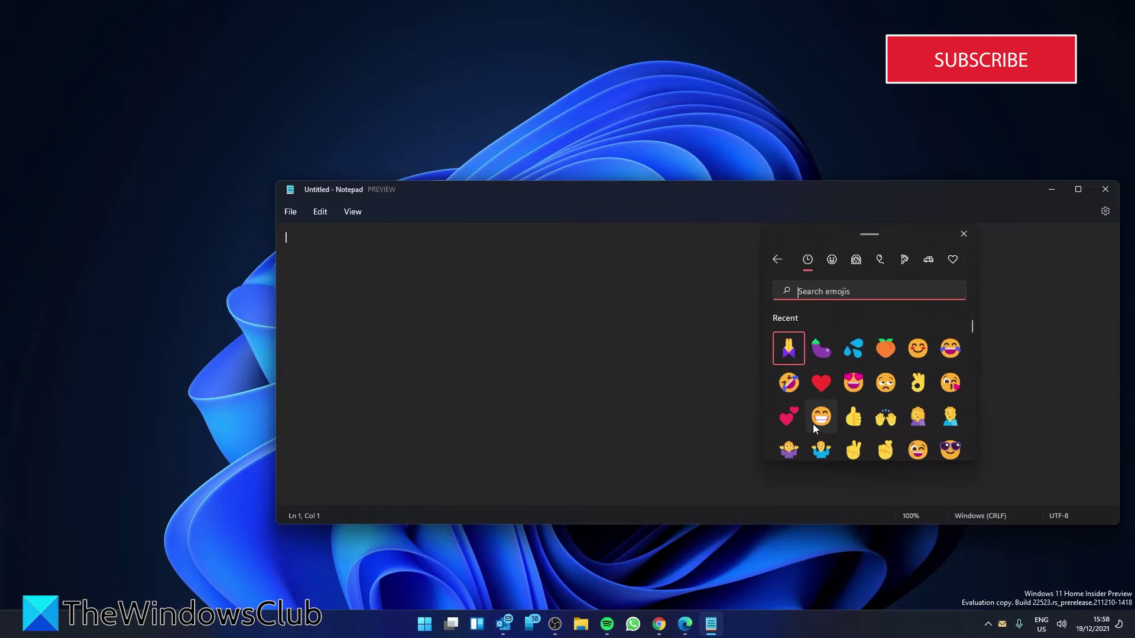
click(817, 420)
click(856, 421)
click(856, 421)
click(856, 420)
click(855, 421)
click(856, 421)
click(856, 420)
click(855, 421)
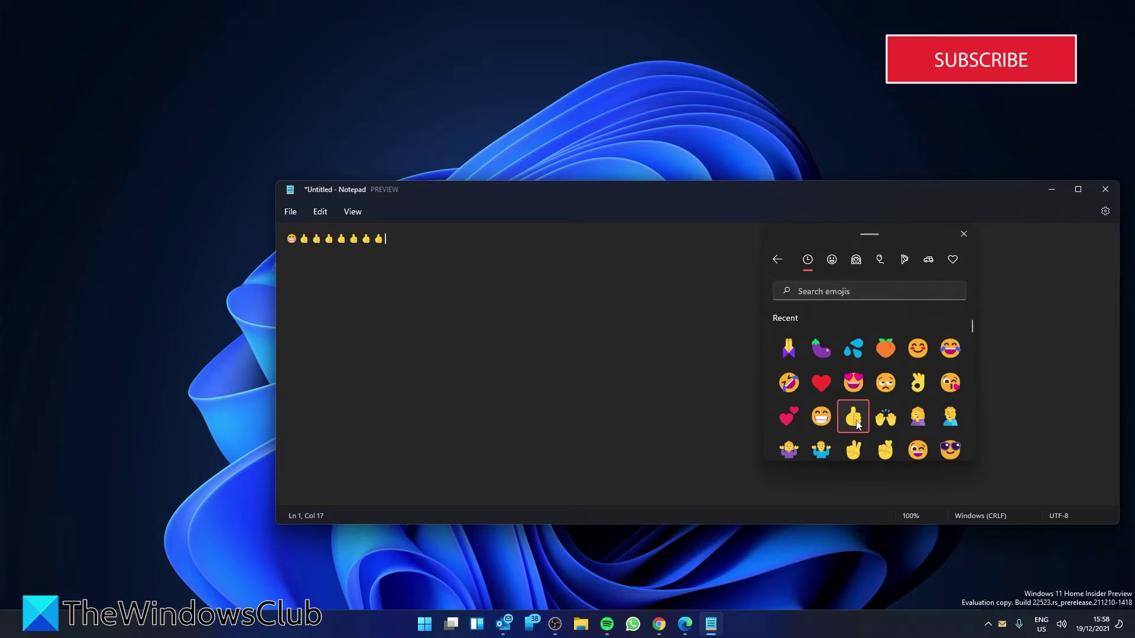
click(779, 260)
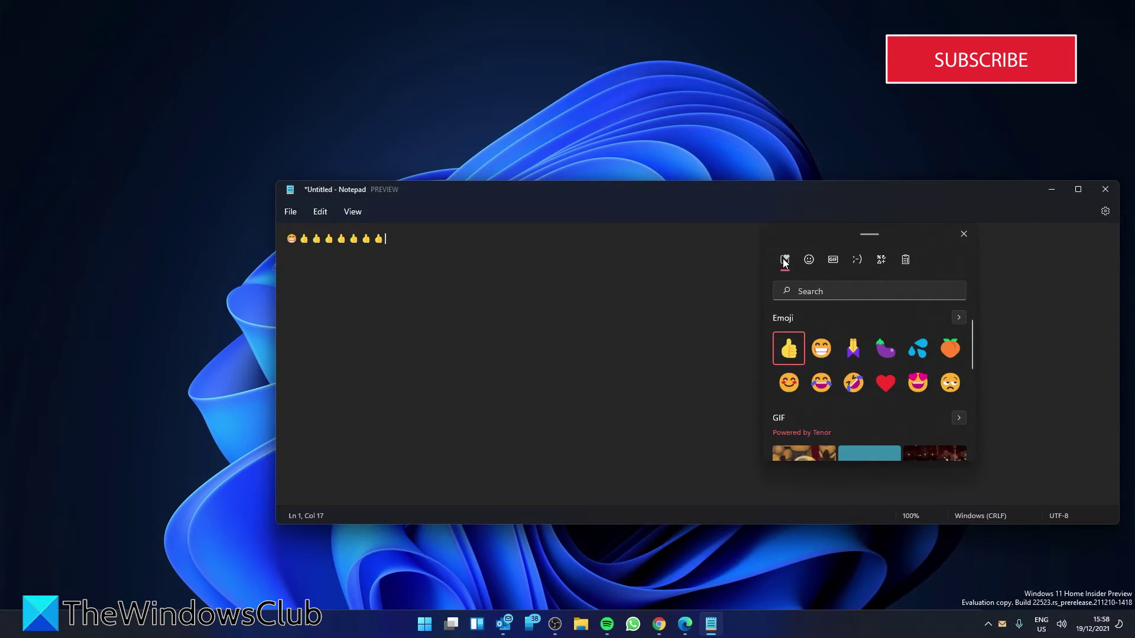
click(856, 260)
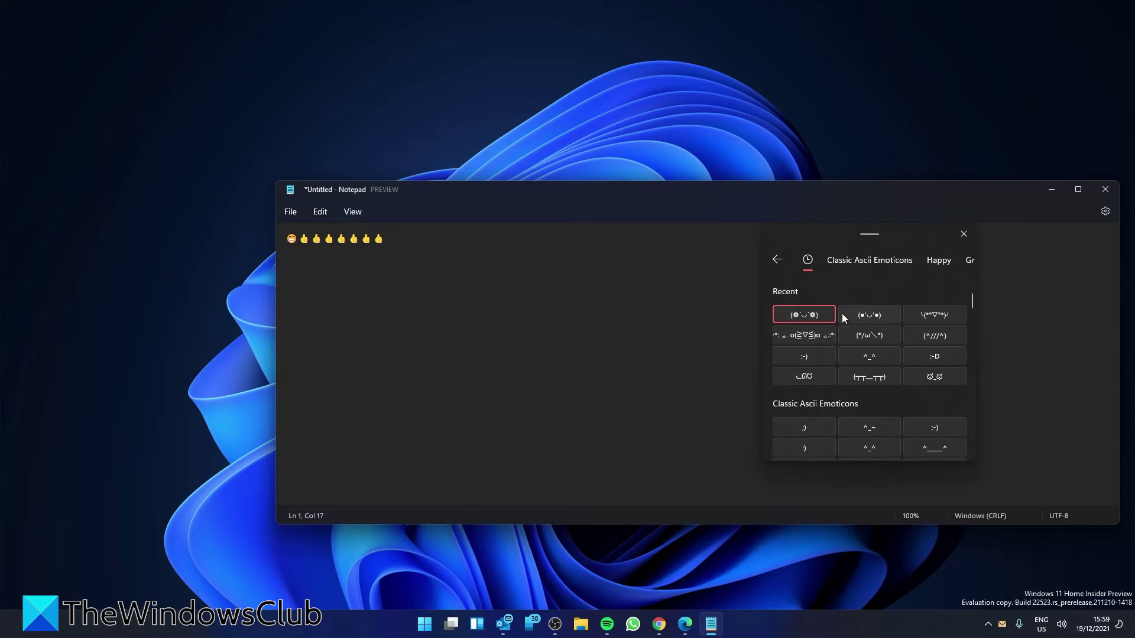
Step: Scroll Kaomoji down to the Sad section and insert four sad kaomoji after the thumbs-up emoji
scroll(842, 314, down, 2)
scroll(850, 356, down, 5)
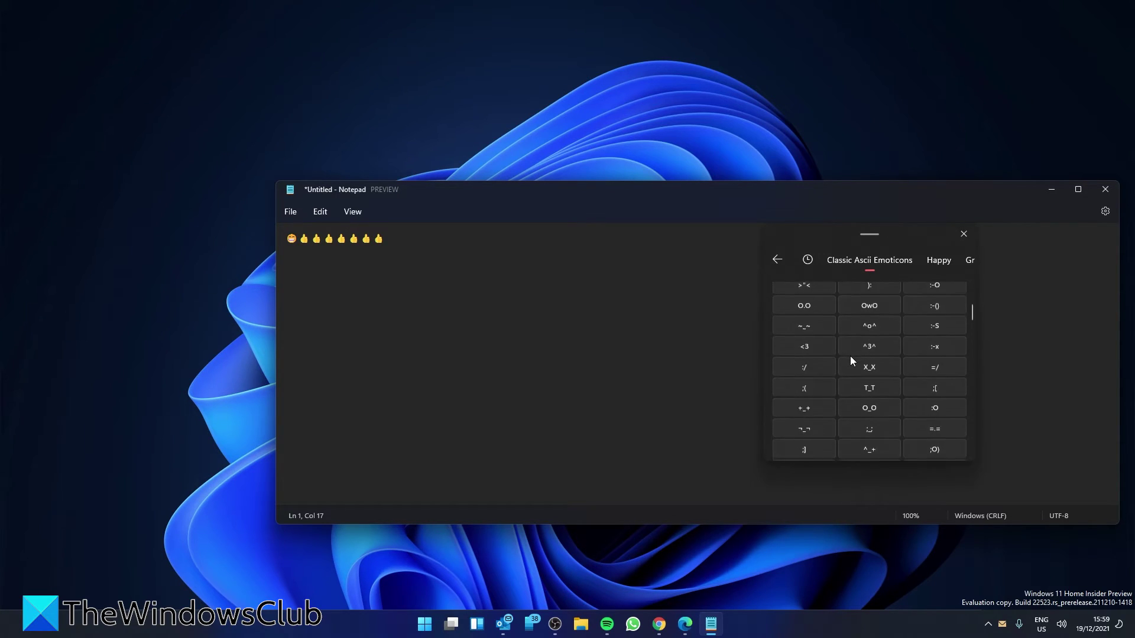
scroll(841, 335, down, 5)
scroll(843, 336, down, 5)
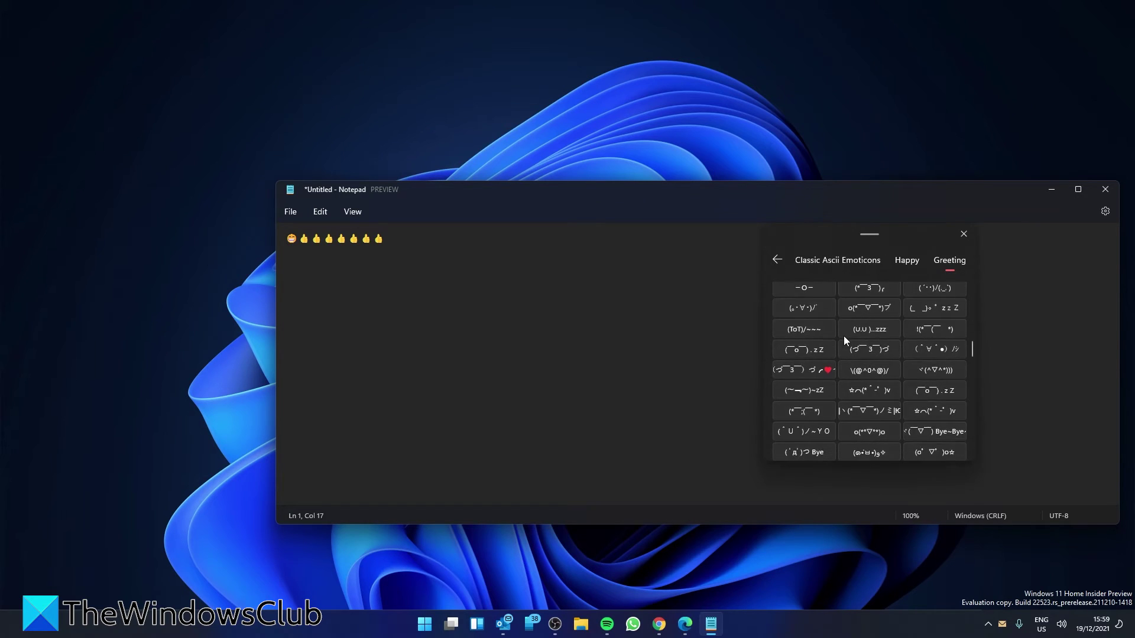
scroll(842, 336, down, 5)
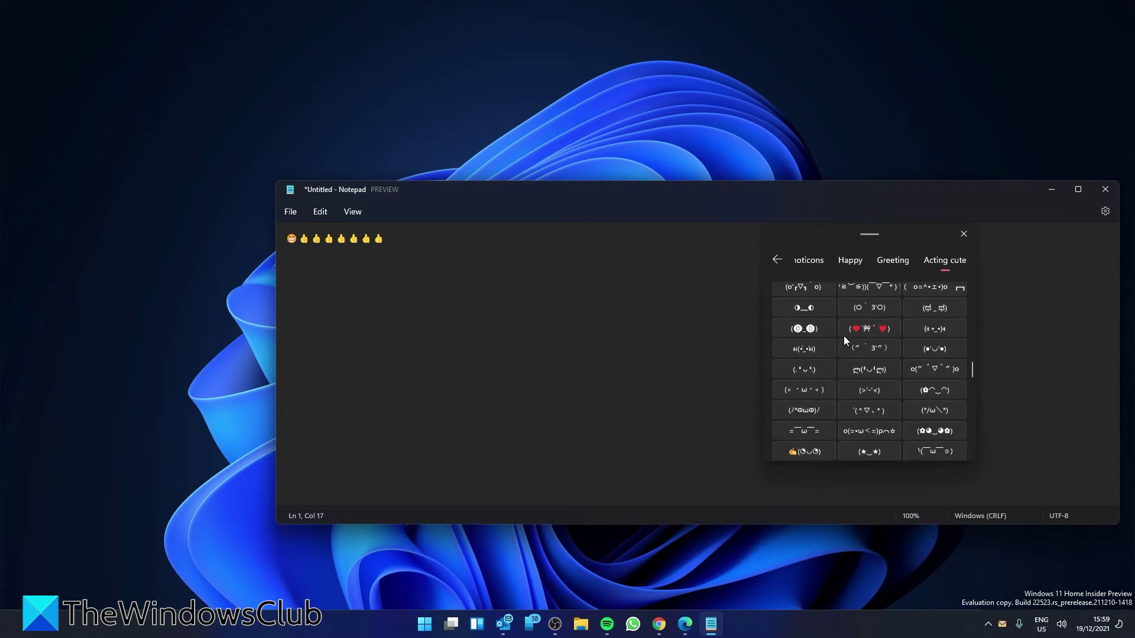
scroll(842, 336, down, 5)
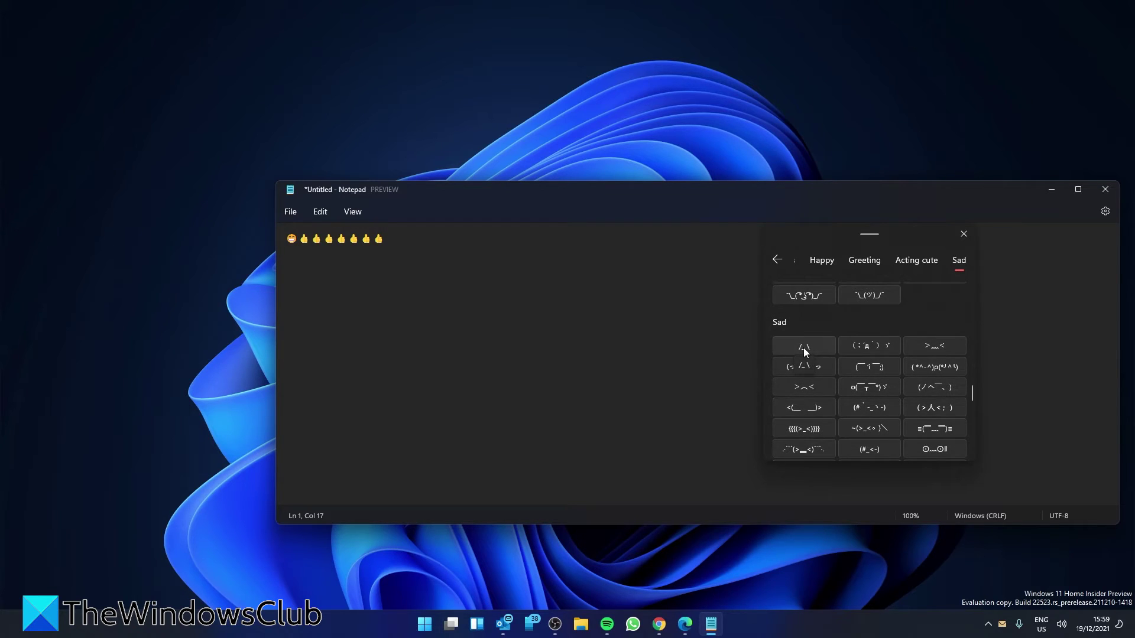
click(804, 367)
click(803, 388)
click(804, 407)
click(864, 409)
click(776, 260)
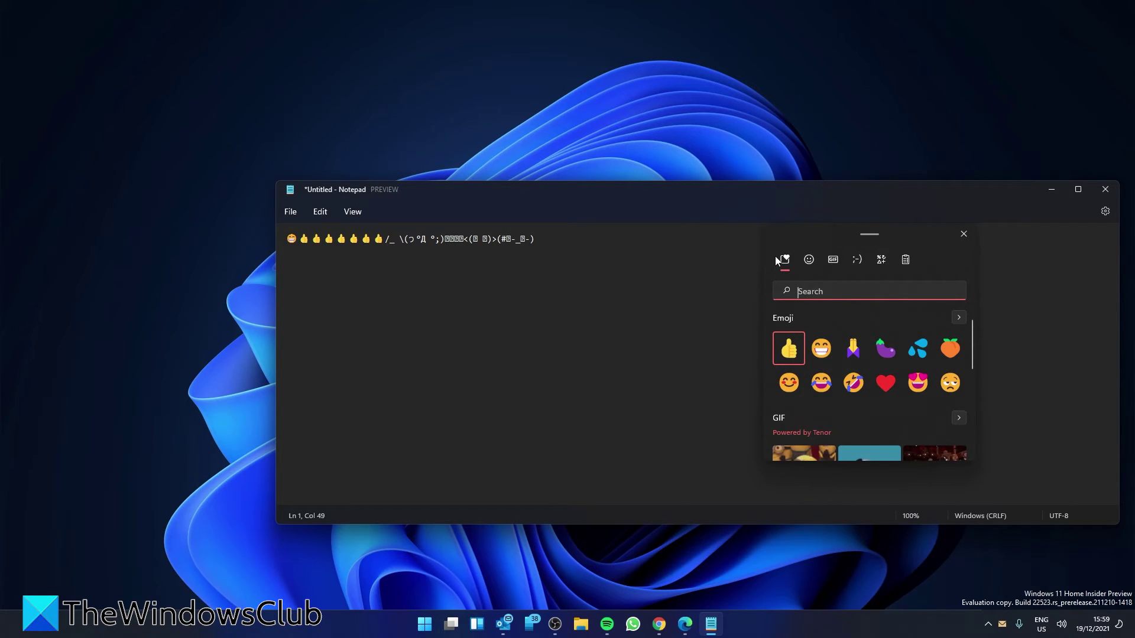
Step: From the General punctuation symbols, insert £, §, –, ×, − and ® after the kaomoji
click(882, 260)
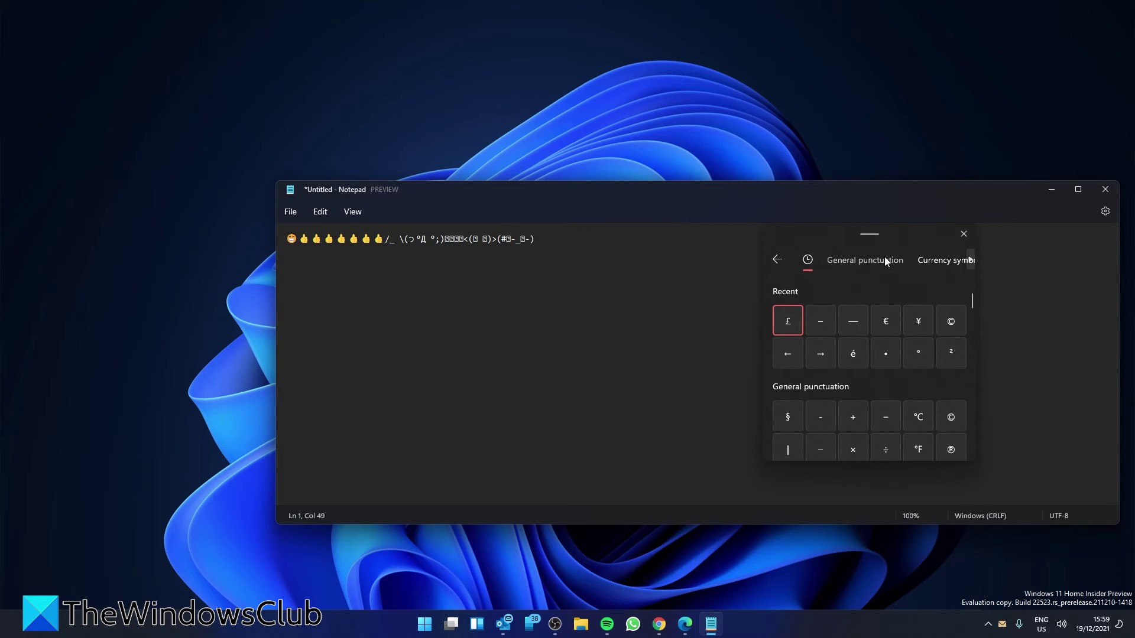
click(885, 260)
click(786, 296)
click(789, 391)
click(819, 421)
click(864, 417)
click(885, 393)
click(941, 429)
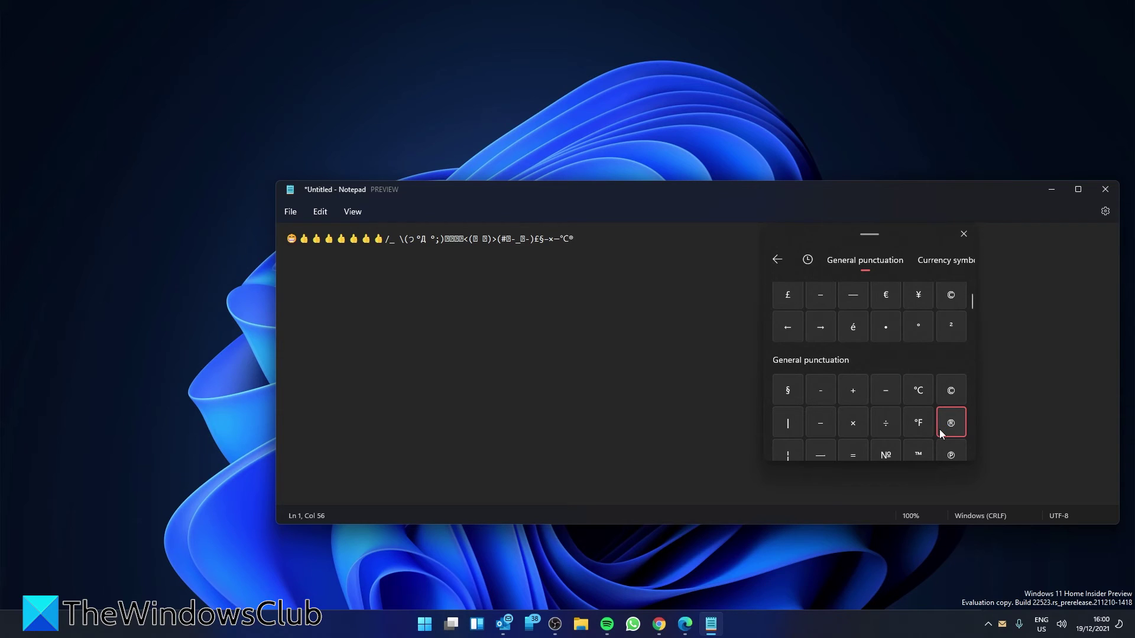
click(778, 260)
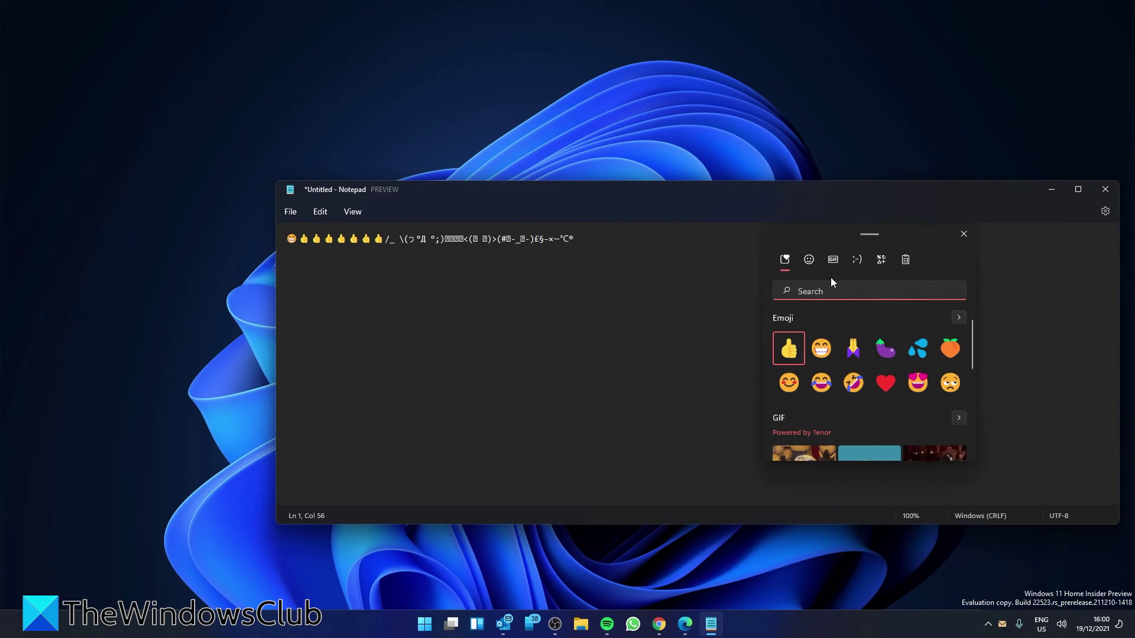
Step: Append the eggplant and sweat-droplets emoji, then browse the GIF, Kaomoji and Symbols sections
click(885, 349)
click(917, 349)
scroll(969, 382, down, 2)
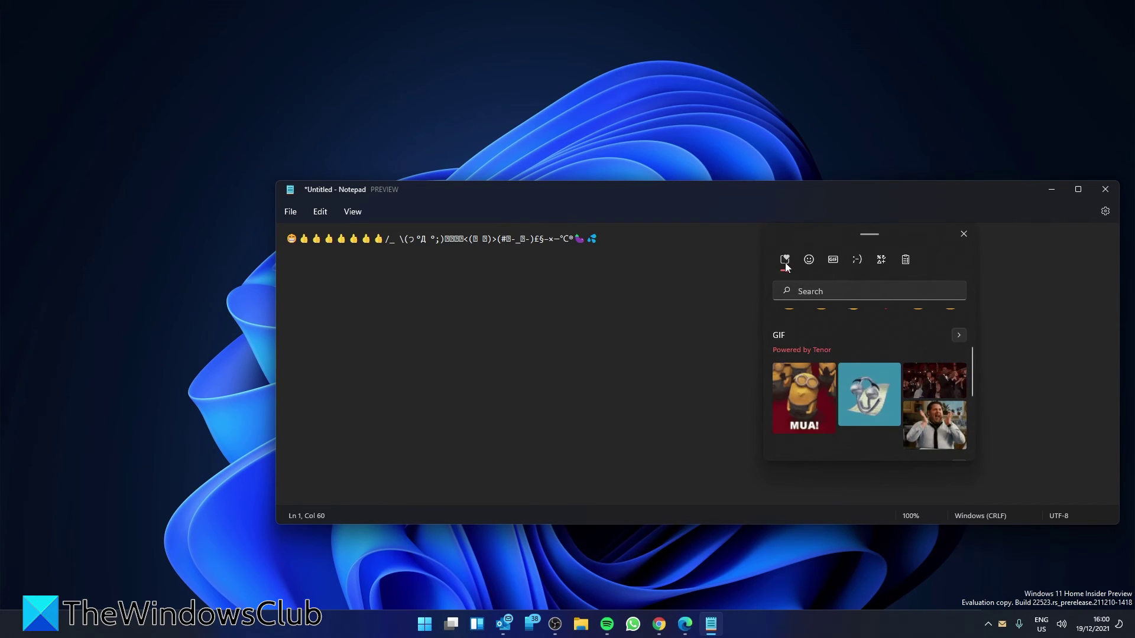
scroll(887, 394, down, 3)
scroll(887, 395, down, 1)
scroll(856, 378, up, 1)
scroll(855, 378, down, 1)
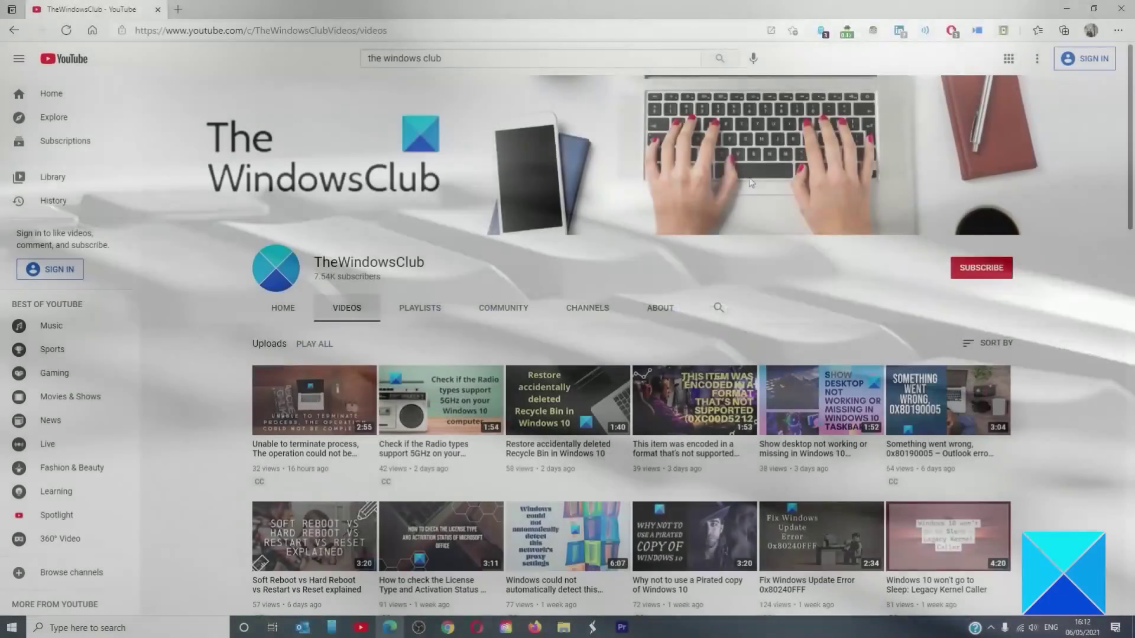
Step: Scroll down and back up through TheWindowsClub's uploaded video thumbnails
scroll(749, 177, down, 6)
scroll(750, 183, down, 13)
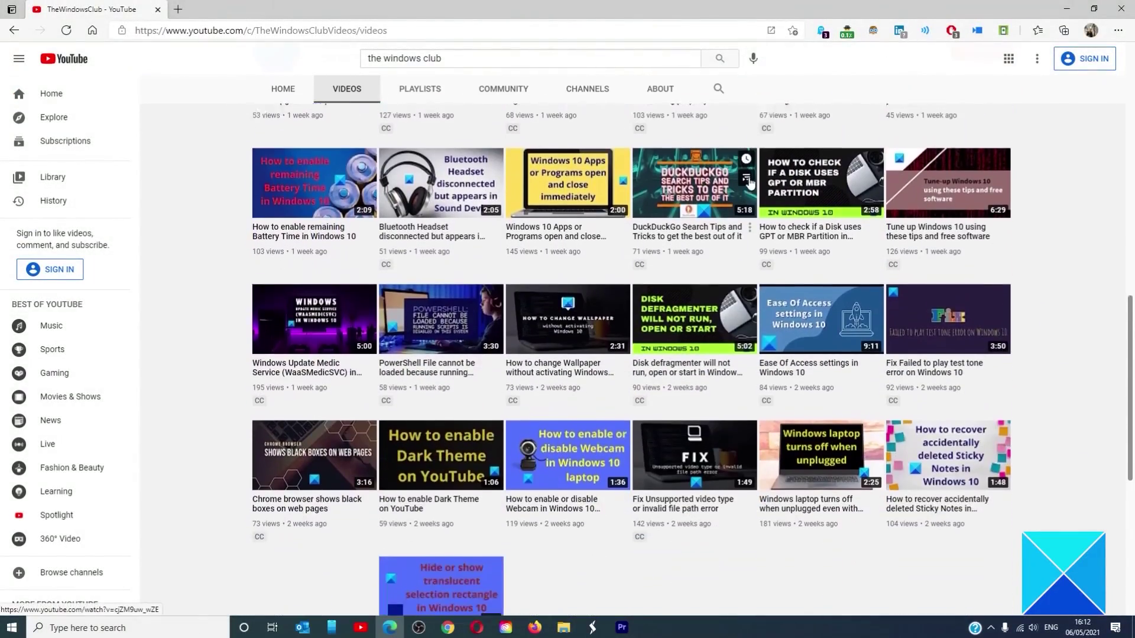
scroll(749, 183, up, 8)
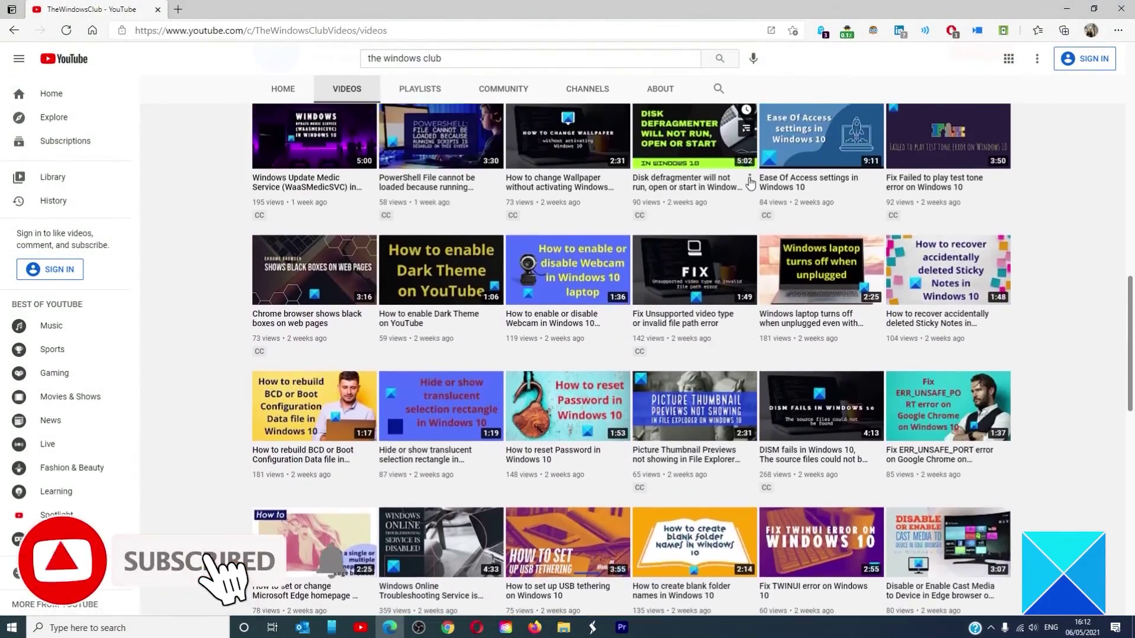
scroll(750, 183, up, 11)
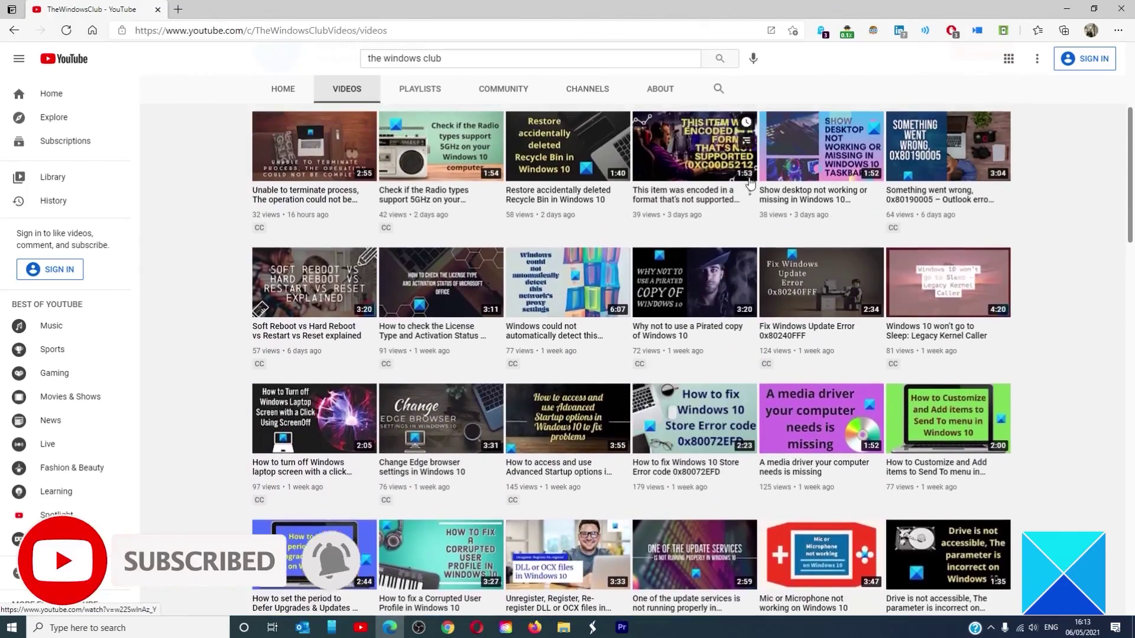